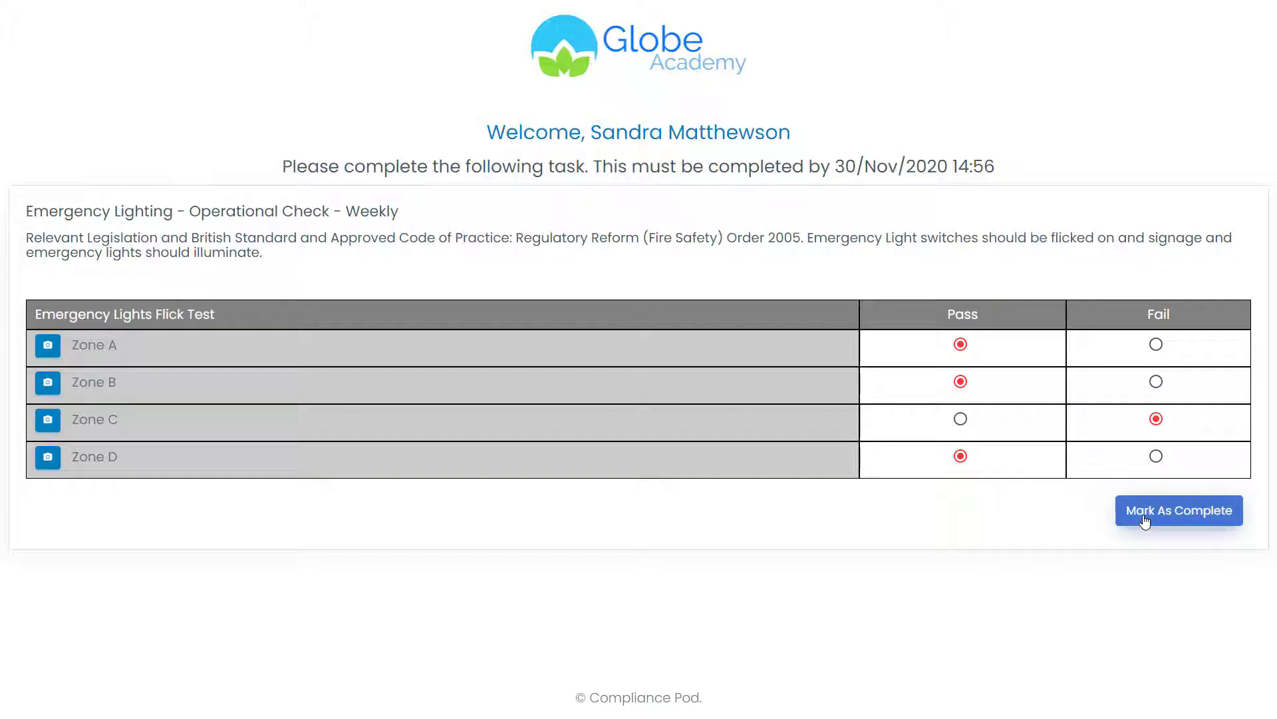
- Mark the filled-in emergency lights form complete, with Zones A, B and D passing and Zone C failing
click(1145, 521)
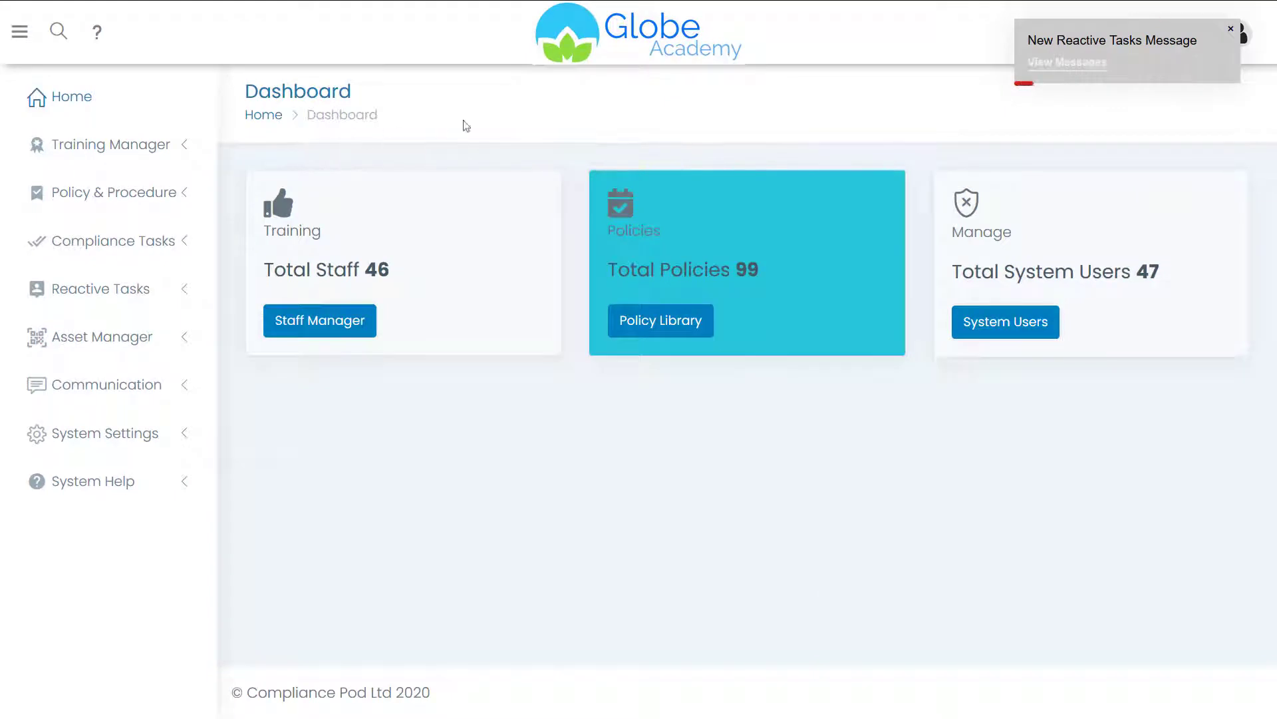
click(1074, 67)
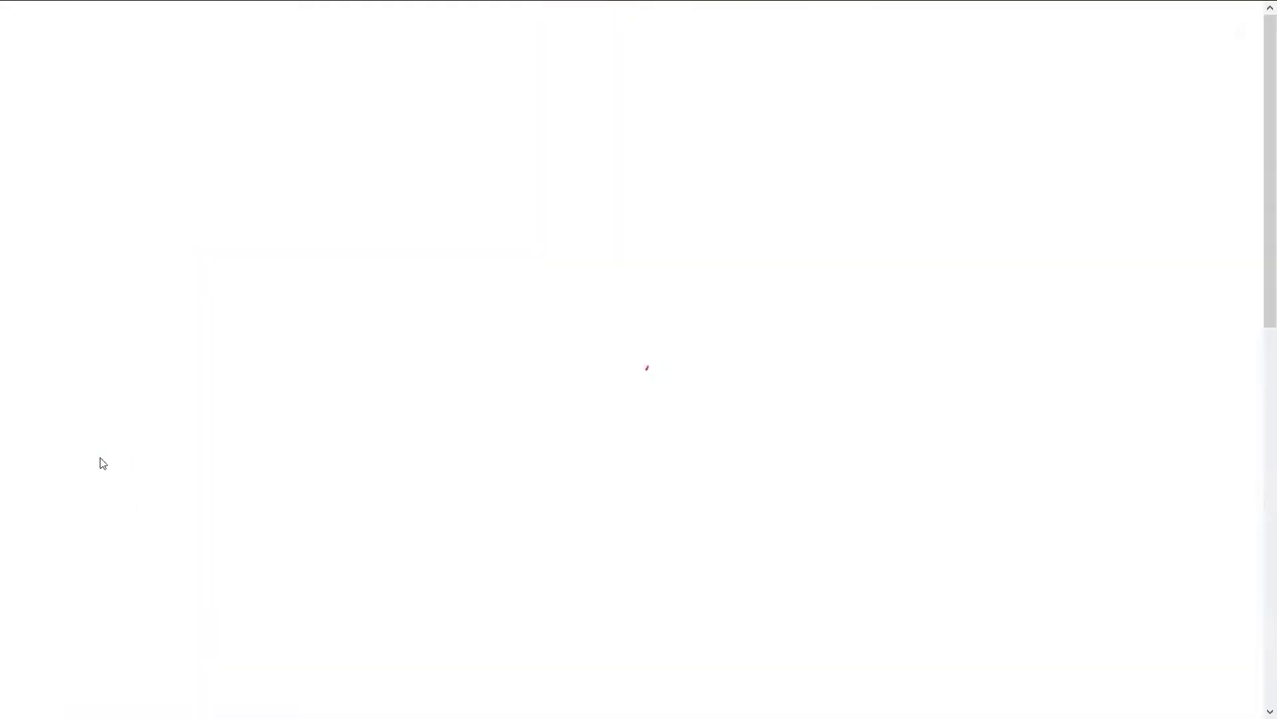
scroll(102, 463, down, 3)
scroll(102, 463, down, 7)
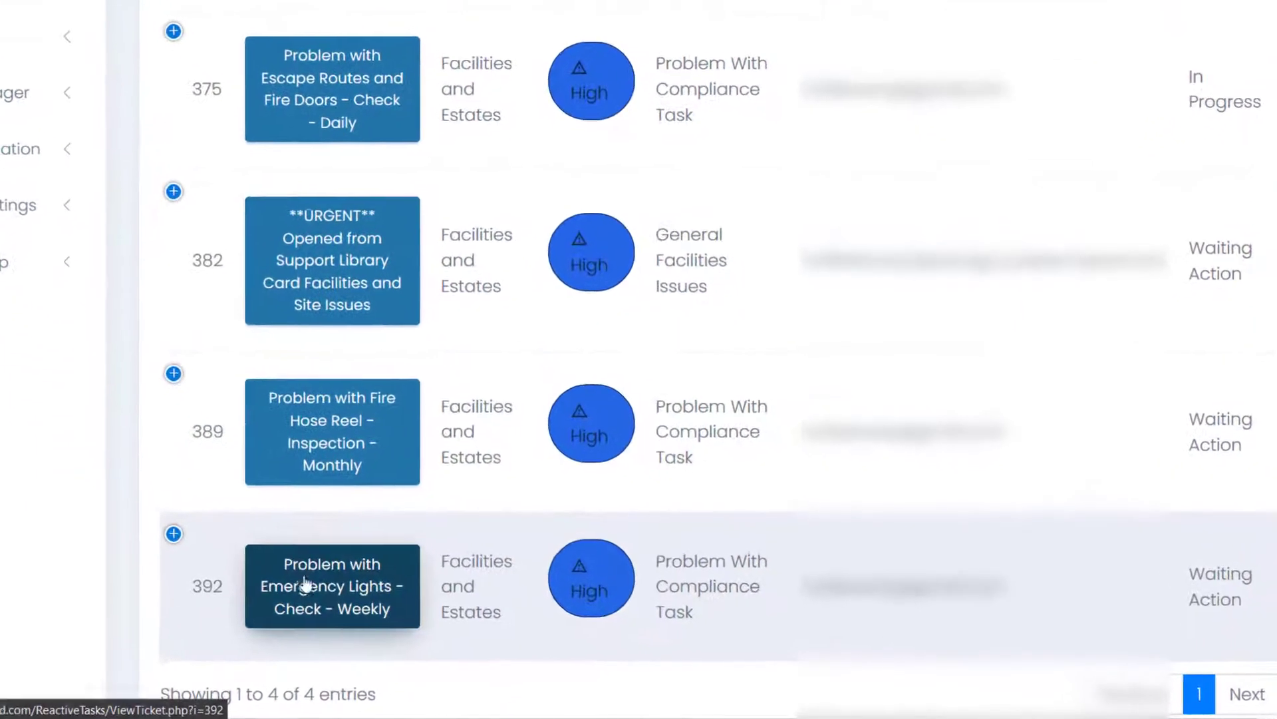
click(343, 602)
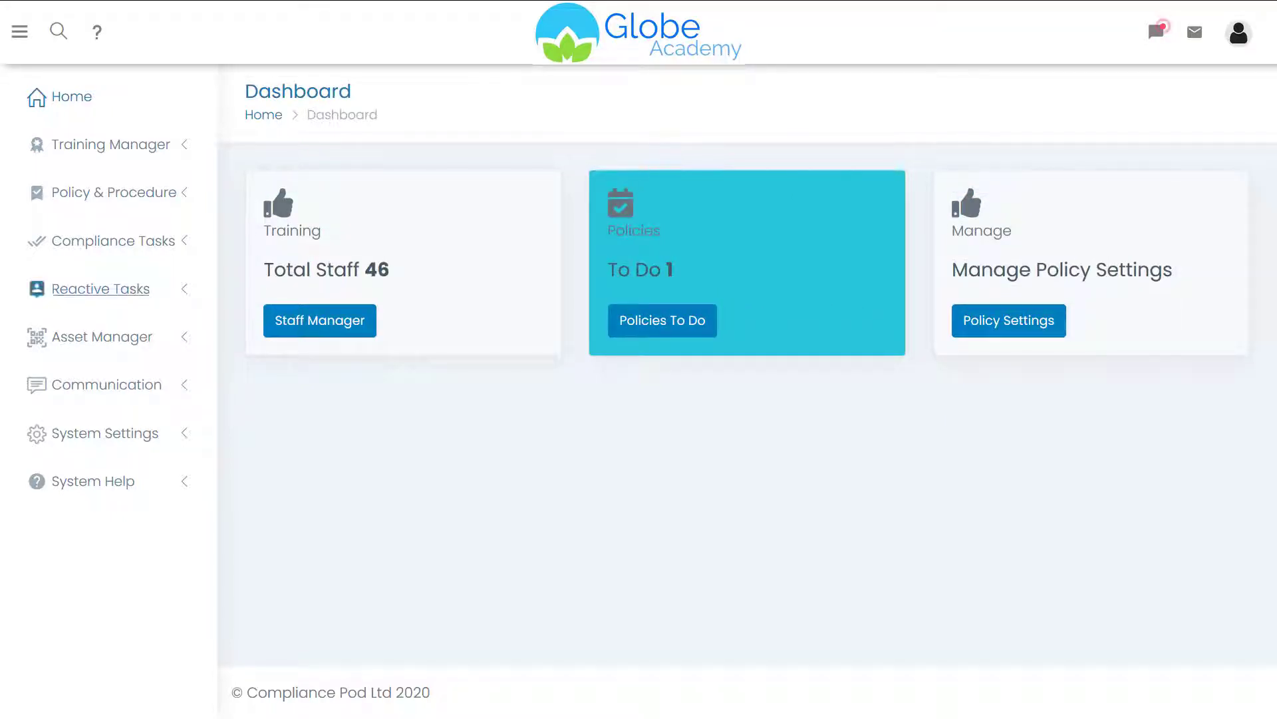
- Create and save the Fire Safety task form 'Emergency Lights - Check - Weekly' under Manage > Forms
click(154, 241)
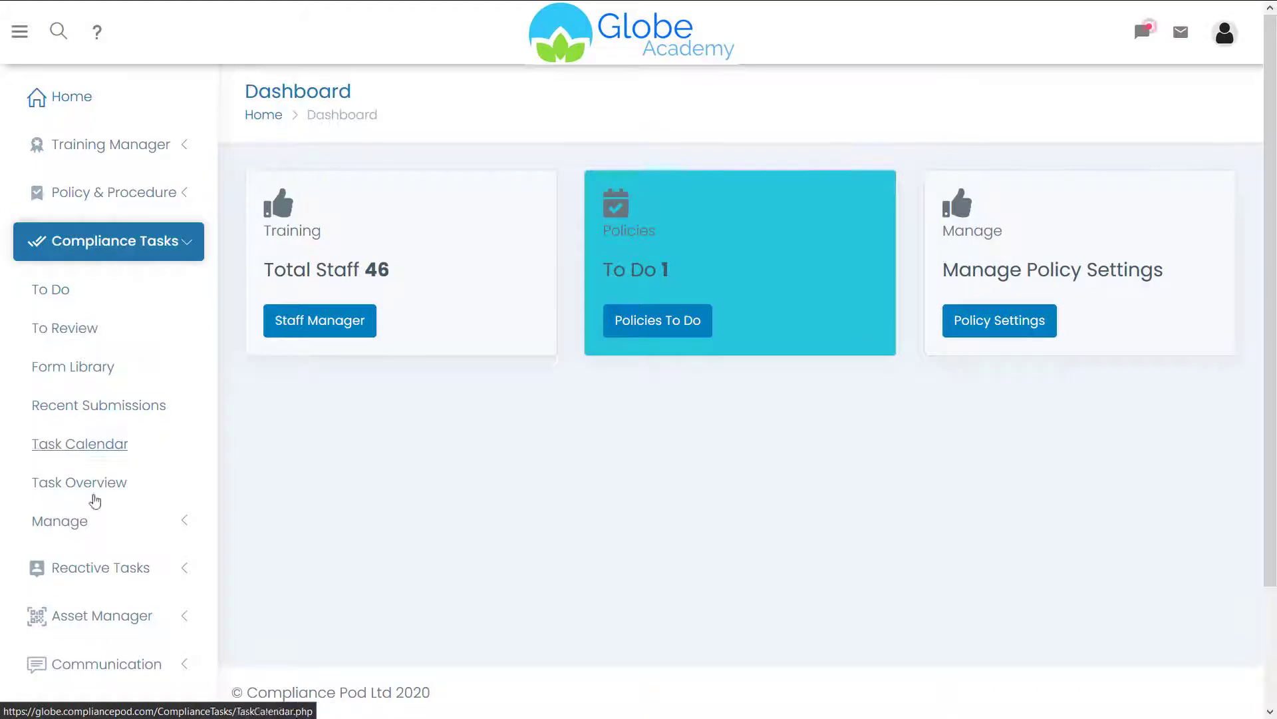
click(83, 523)
click(79, 567)
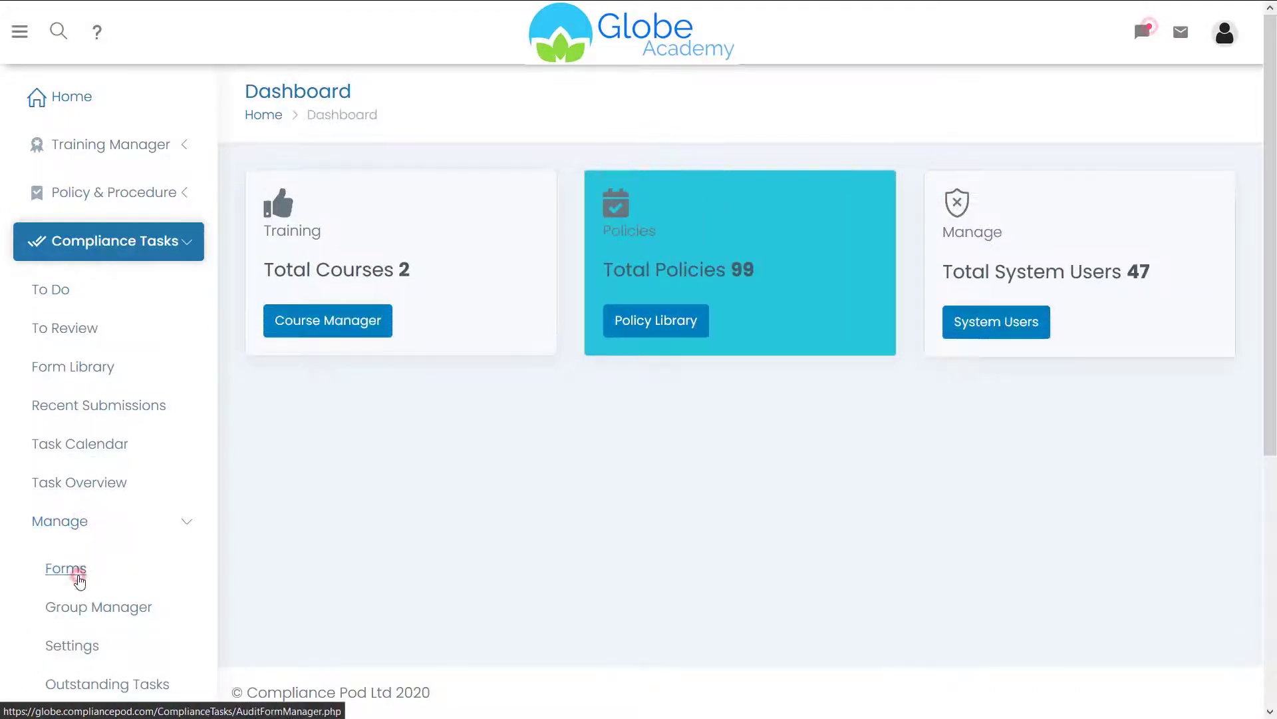
scroll(1240, 313, down, 4)
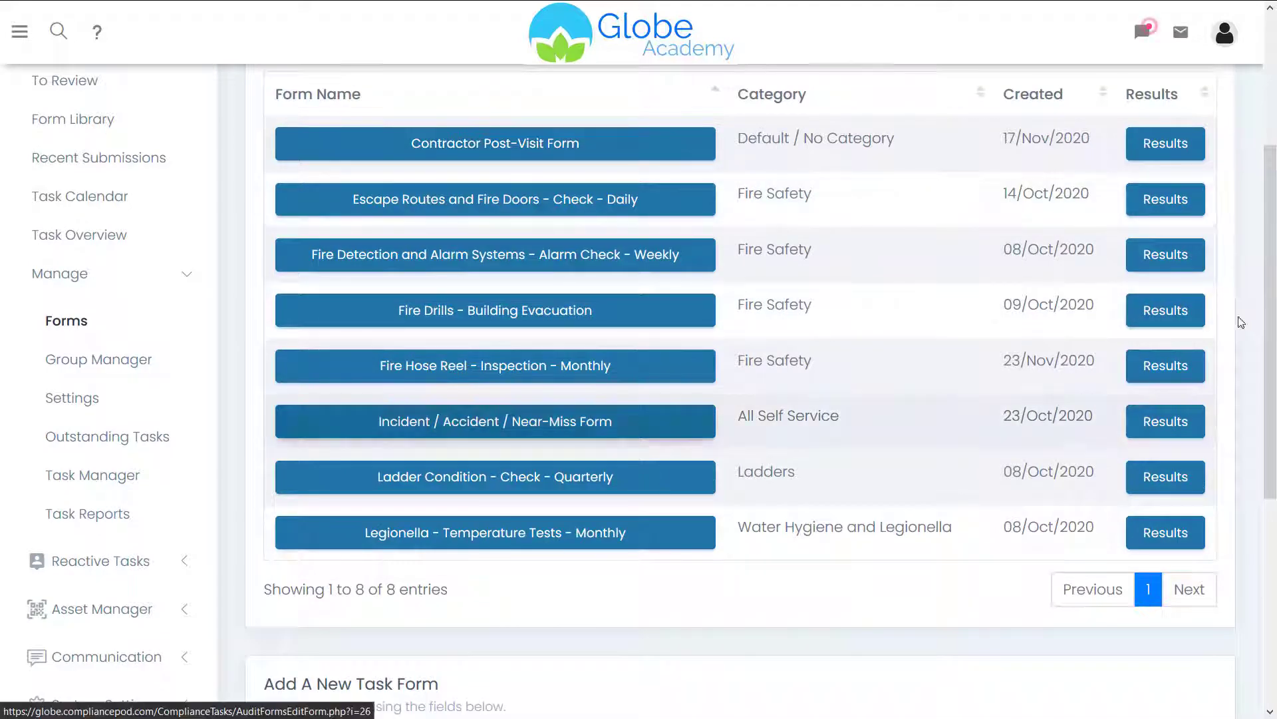
drag(1275, 324, 1160, 530)
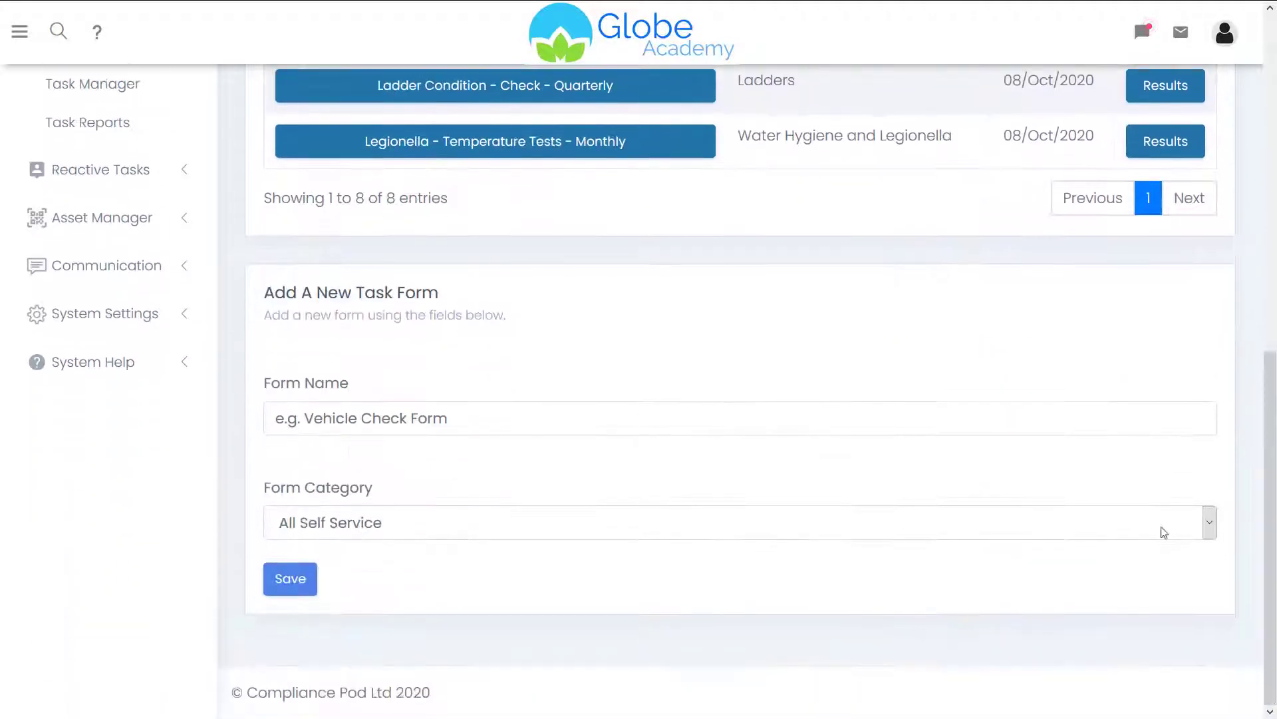
click(616, 422)
text(Emergency )
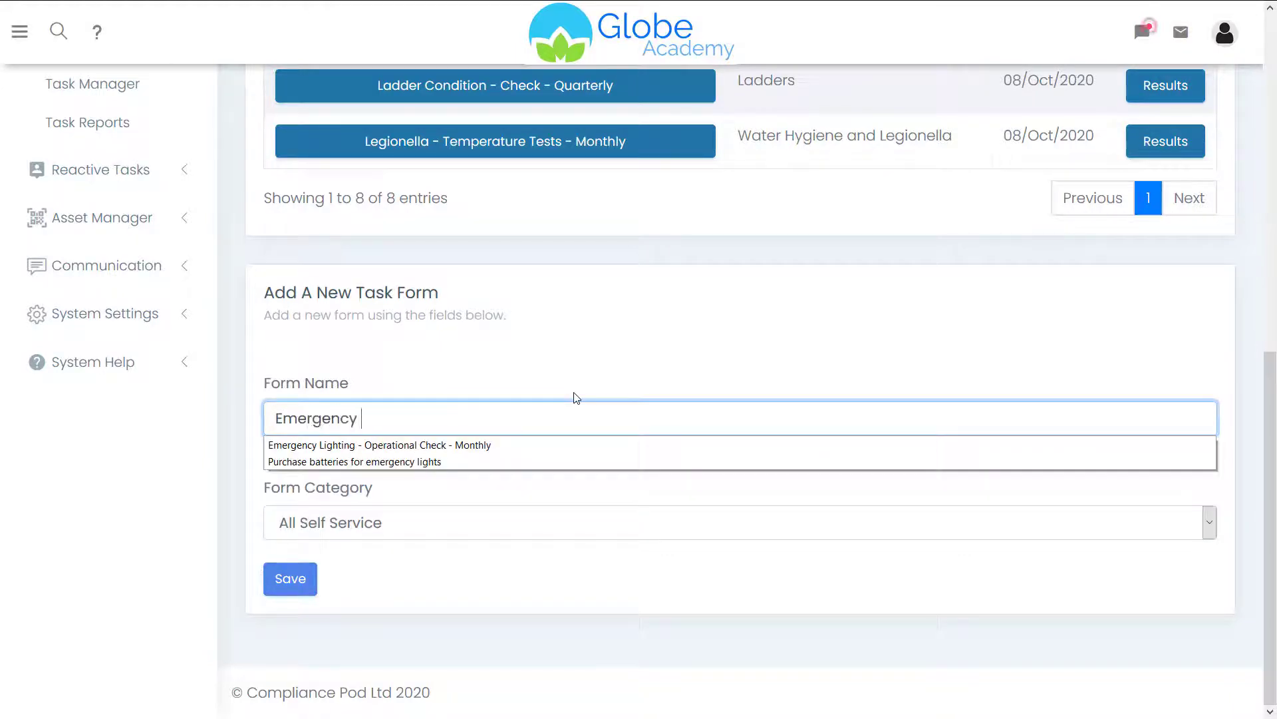
text(Lights - Check - Weekly)
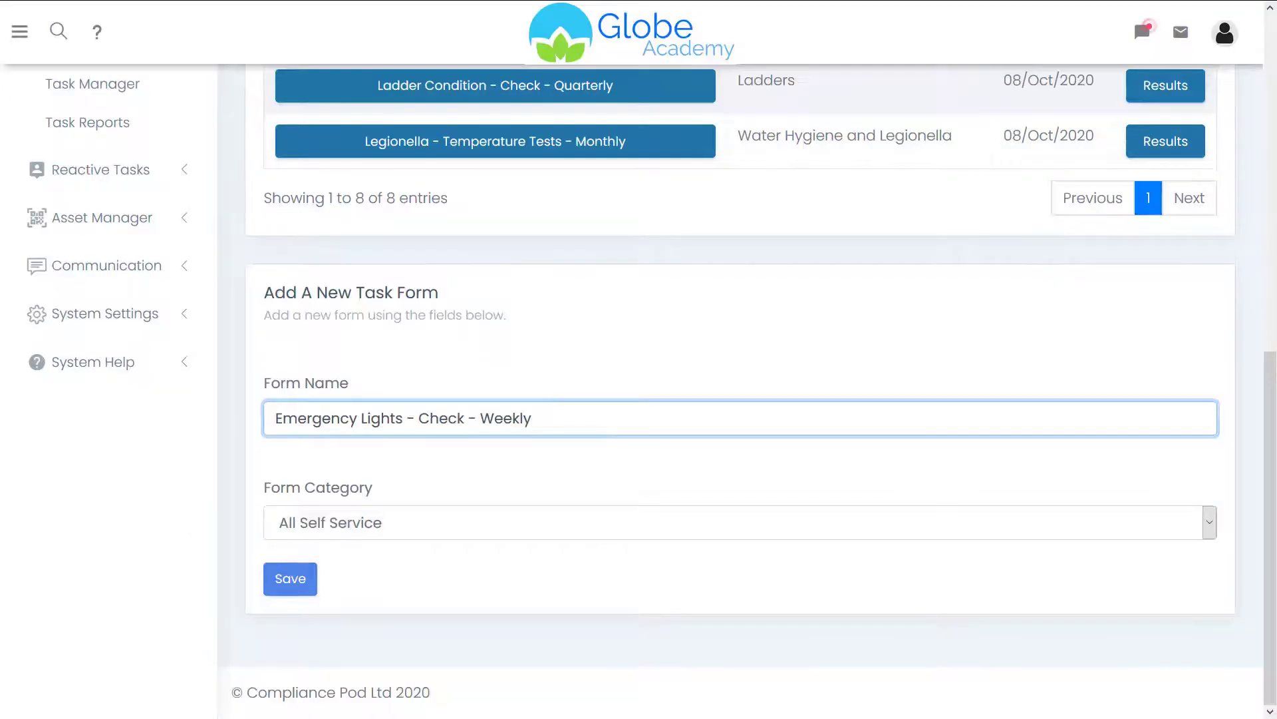
click(333, 526)
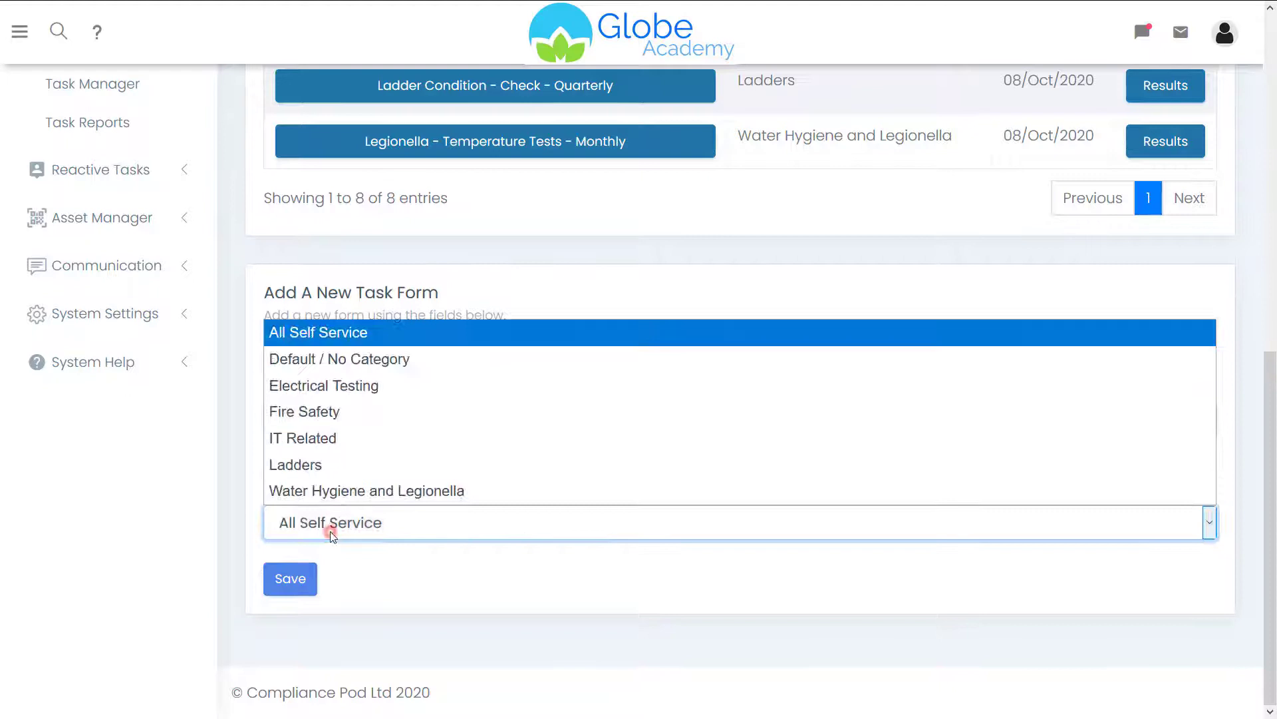
click(308, 412)
click(291, 586)
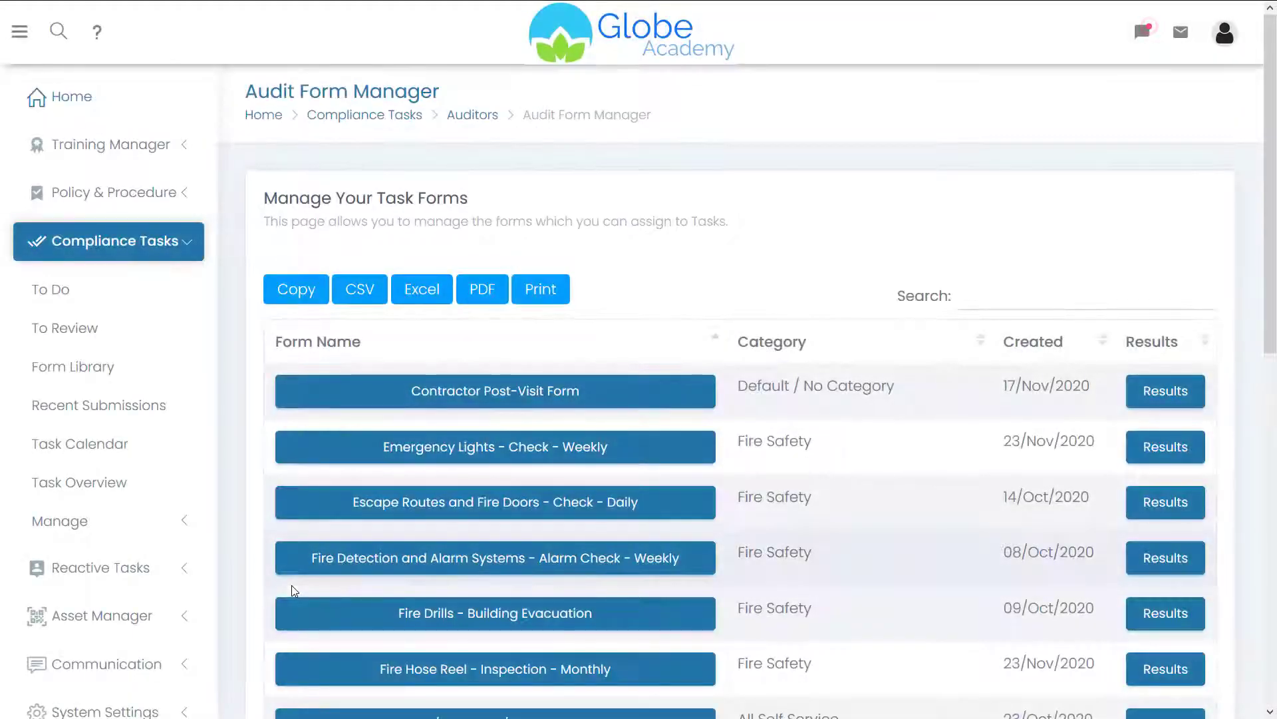
- Paste the legislation header text into the Emergency Lights form and save it as a Grid form
click(540, 446)
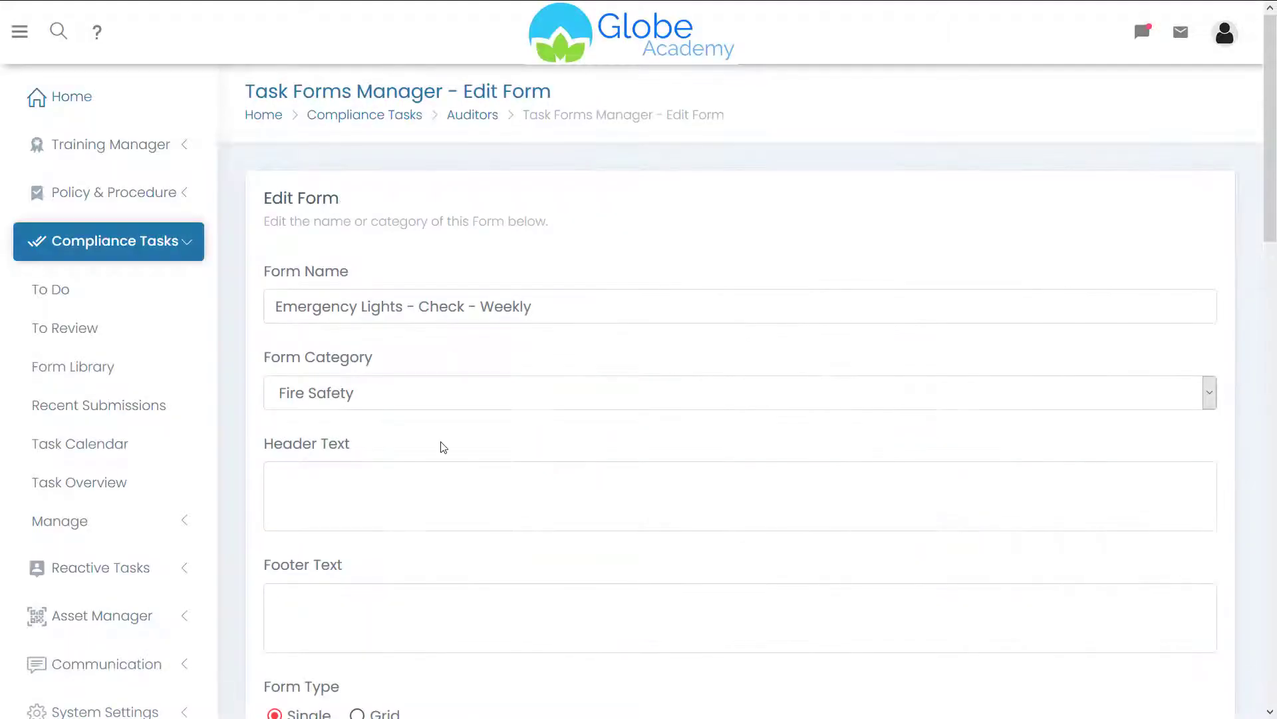
scroll(749, 246, down, 4)
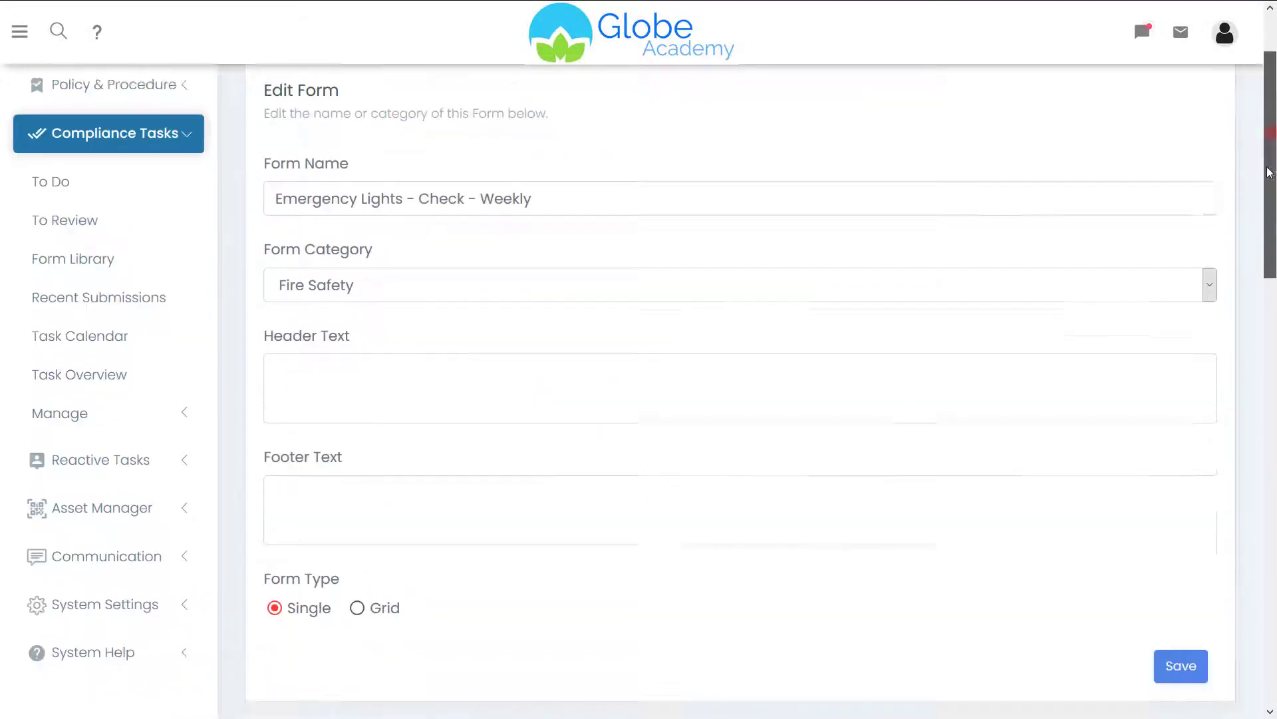
click(383, 234)
text(Relevant Legislation and British Standard and Approved Code of Practice: Regulatory Reform (Fire Safety) Order 2005. Emergency Light switches should be flicked on and signage and emergency lights should illuminate.)
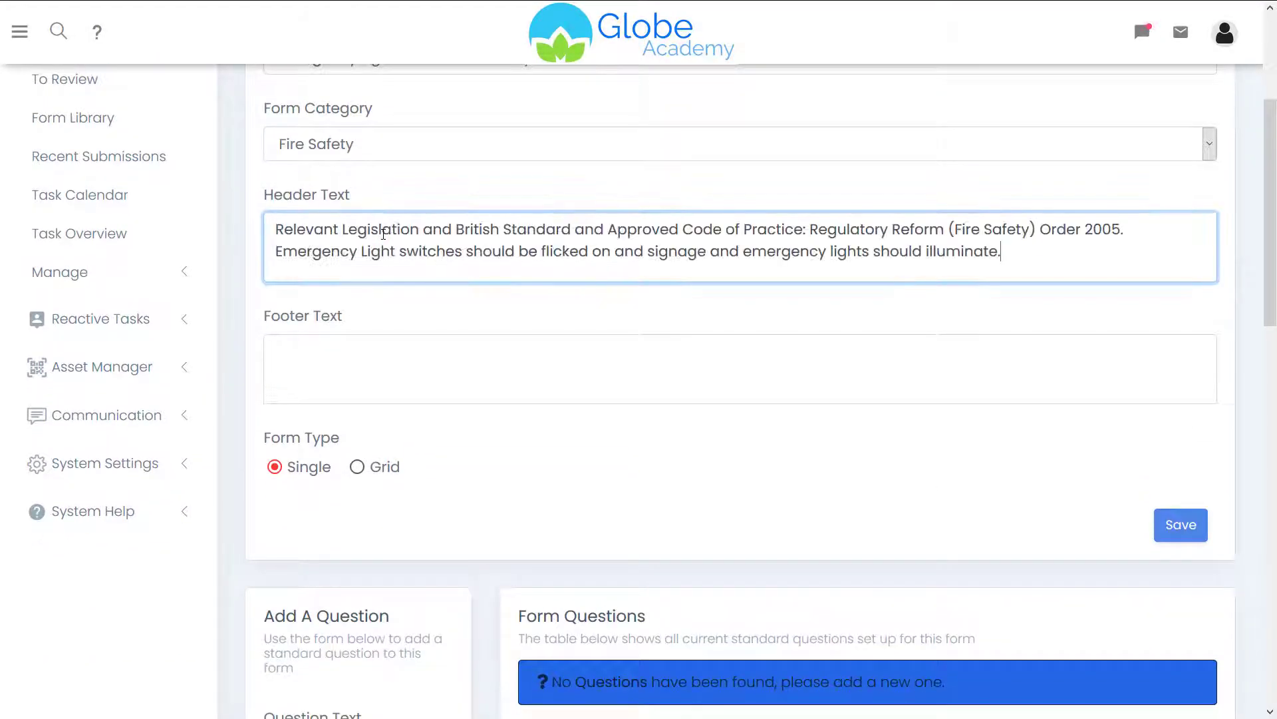
click(336, 352)
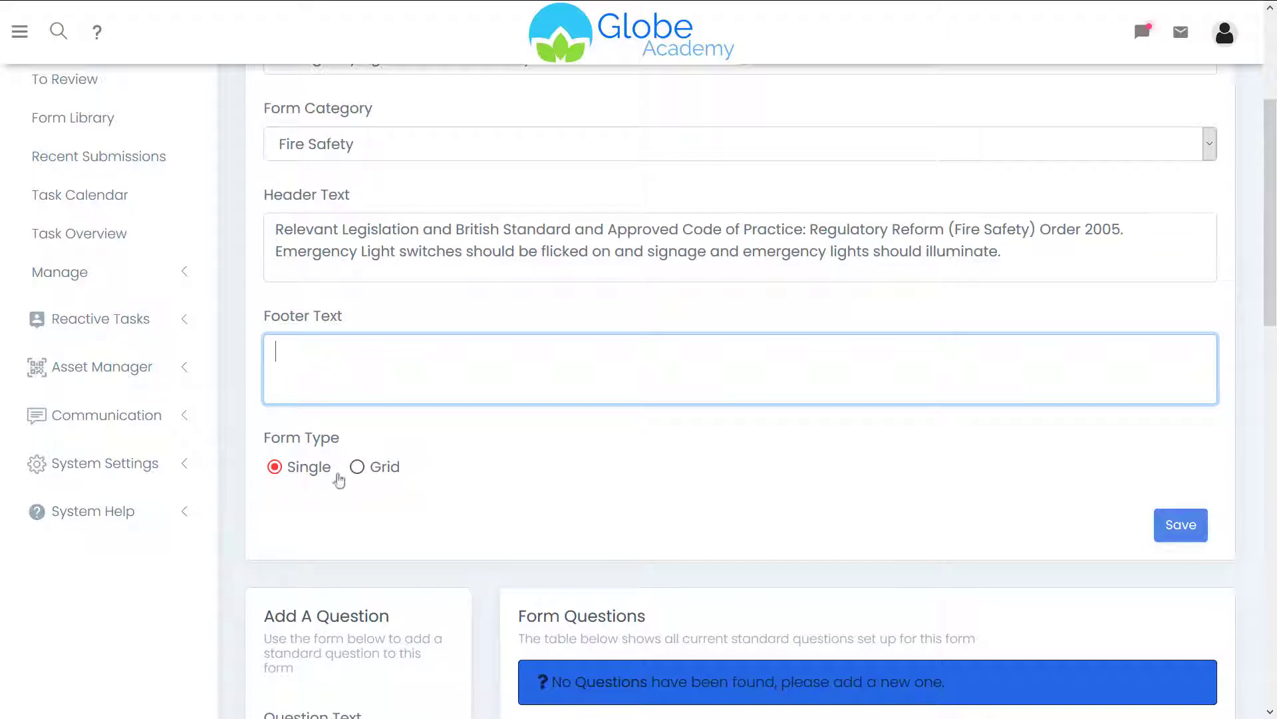
click(378, 467)
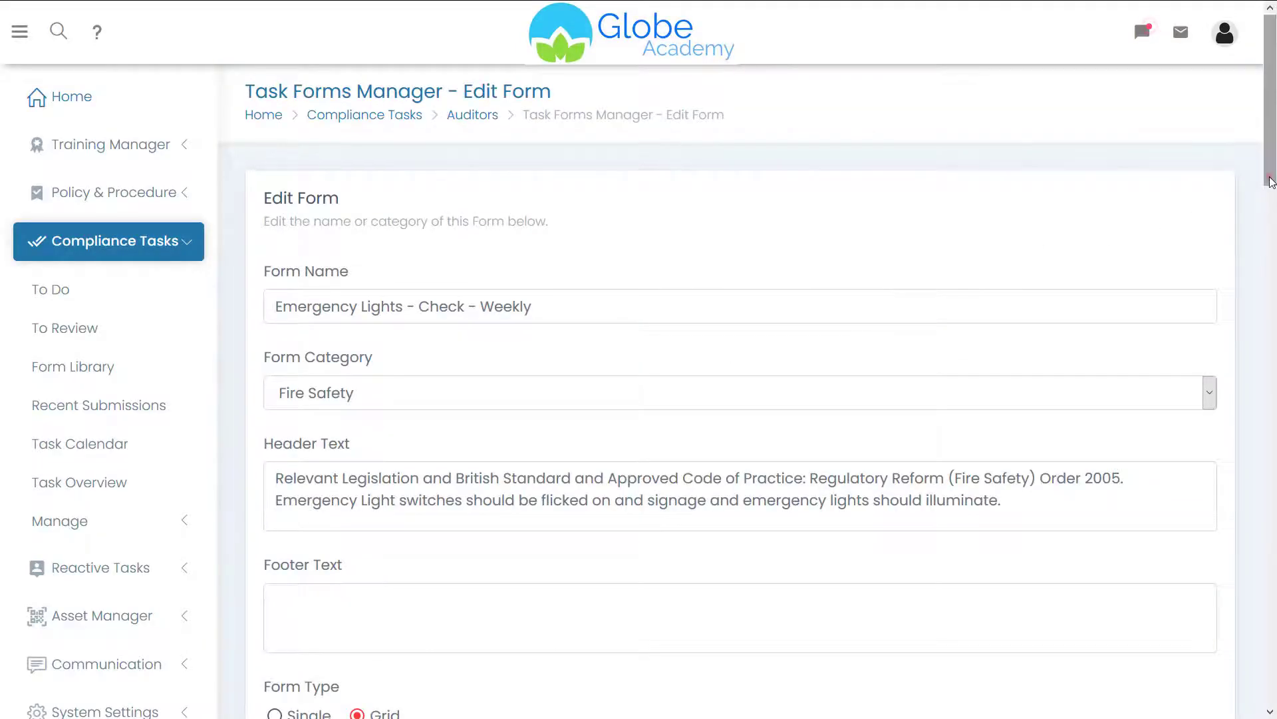
drag(1269, 176, 1262, 286)
click(1188, 354)
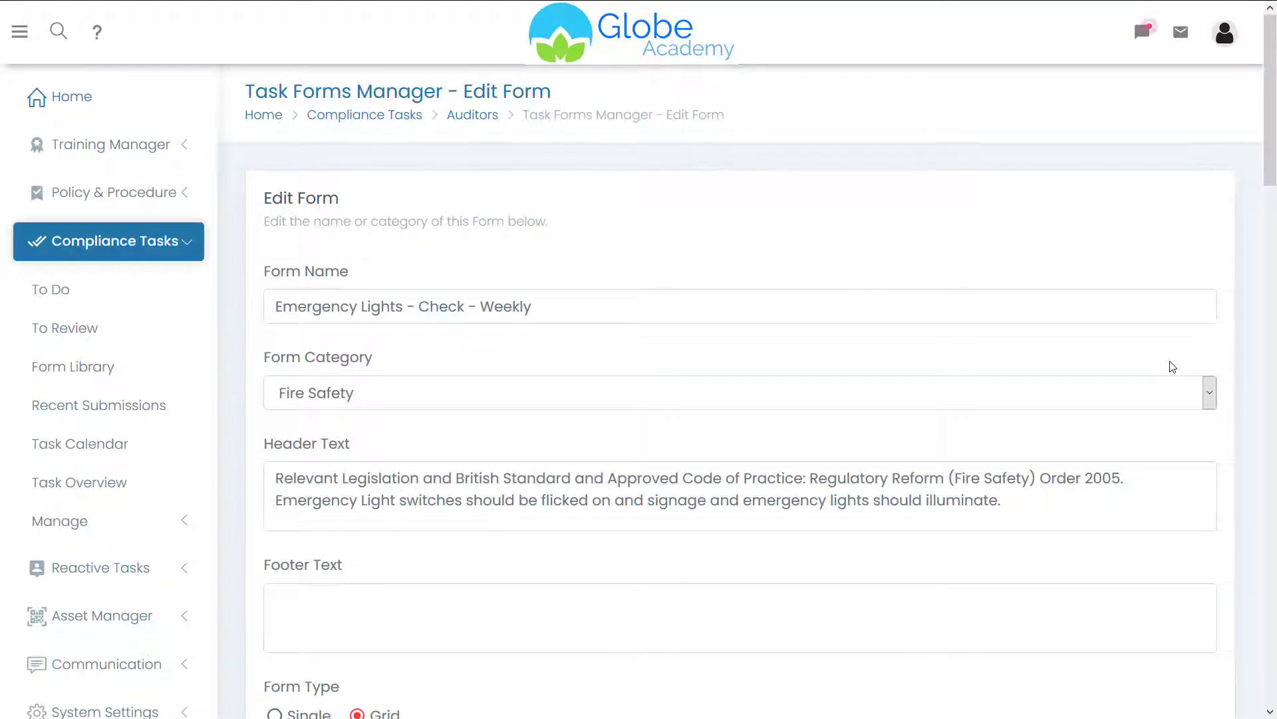
drag(1269, 100, 1242, 330)
- Add a grid category named 'Emergency Lights Flick Test'
click(276, 428)
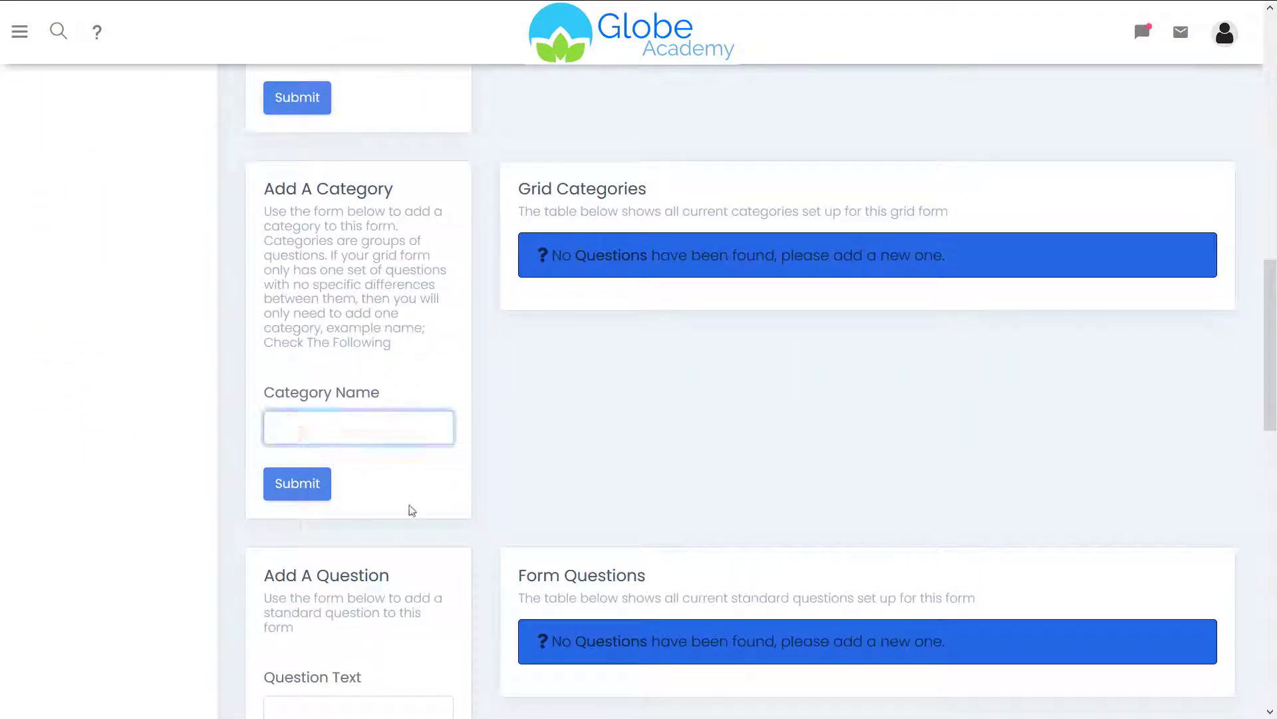
text(Emergency Lights Flick Test)
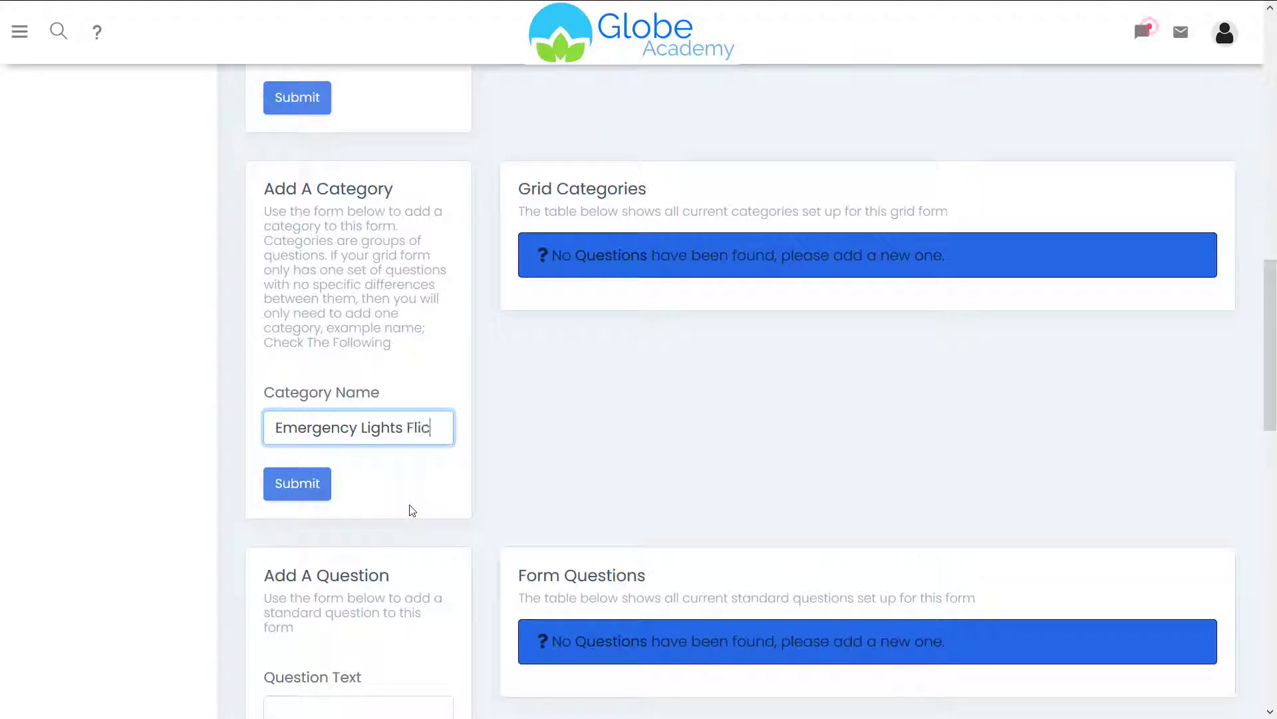
click(315, 486)
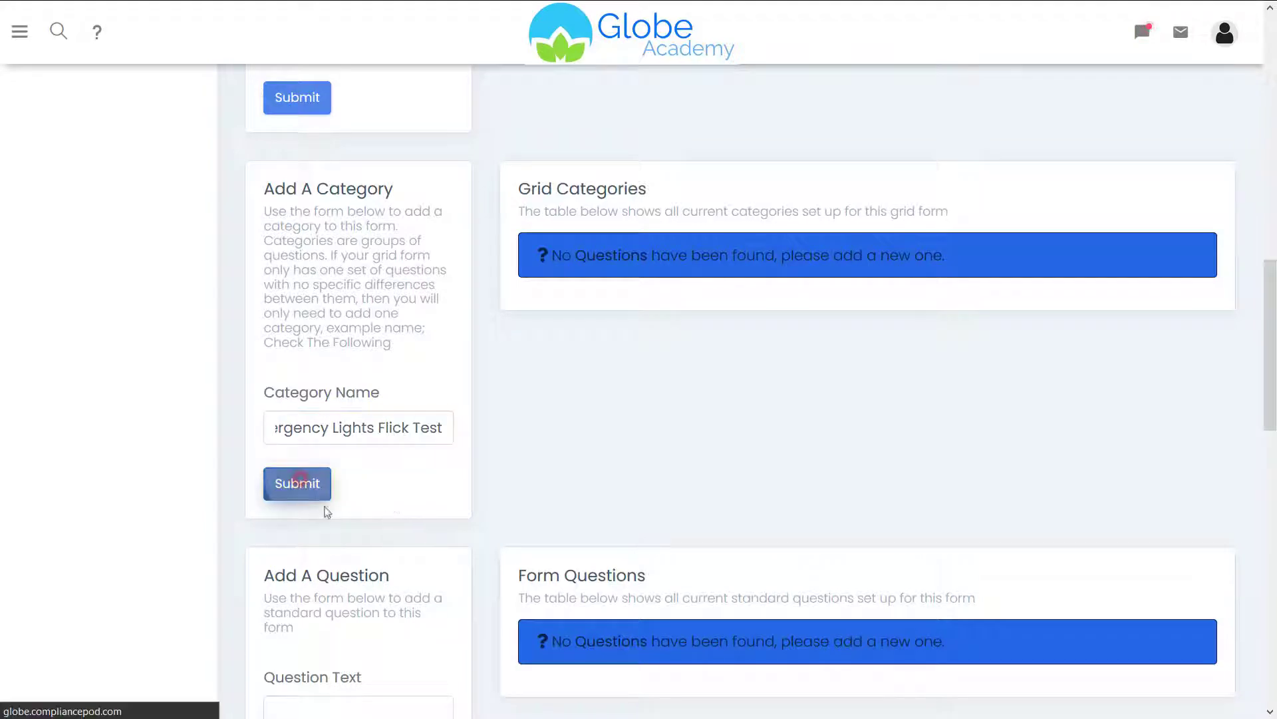
drag(1269, 163, 1233, 322)
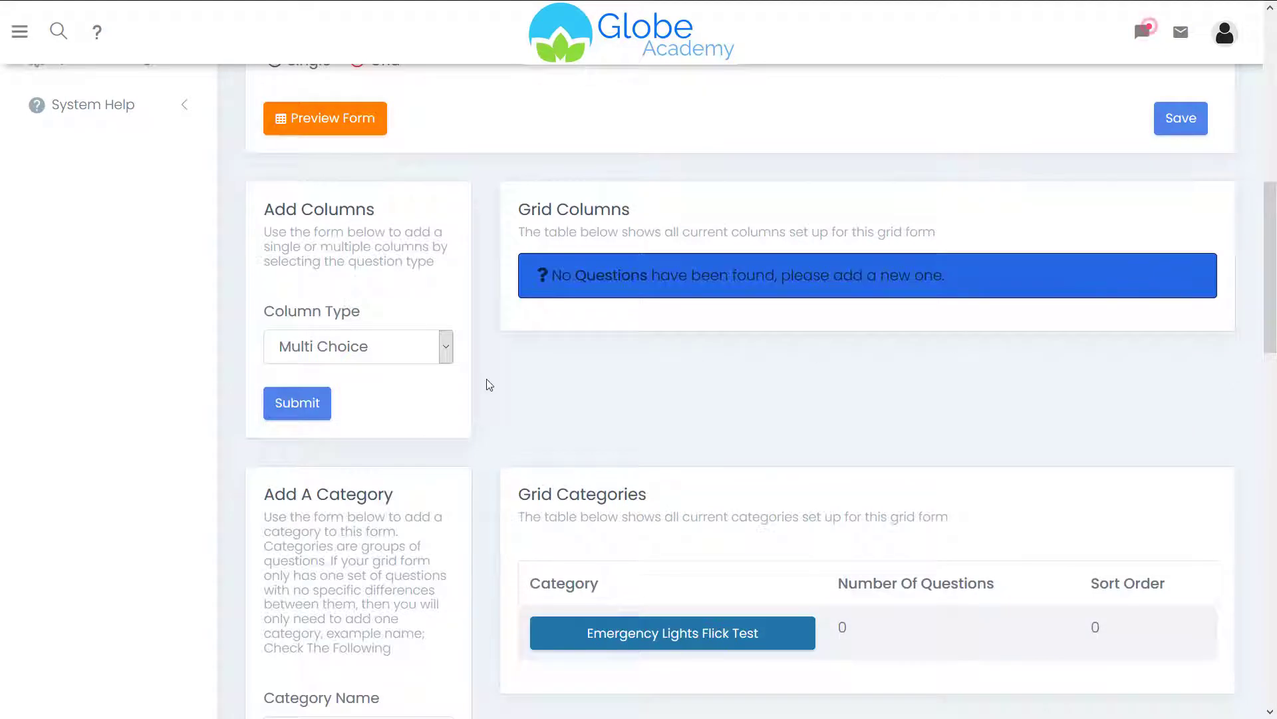
- Choose Multi Choice as the new column type and submit it
click(399, 347)
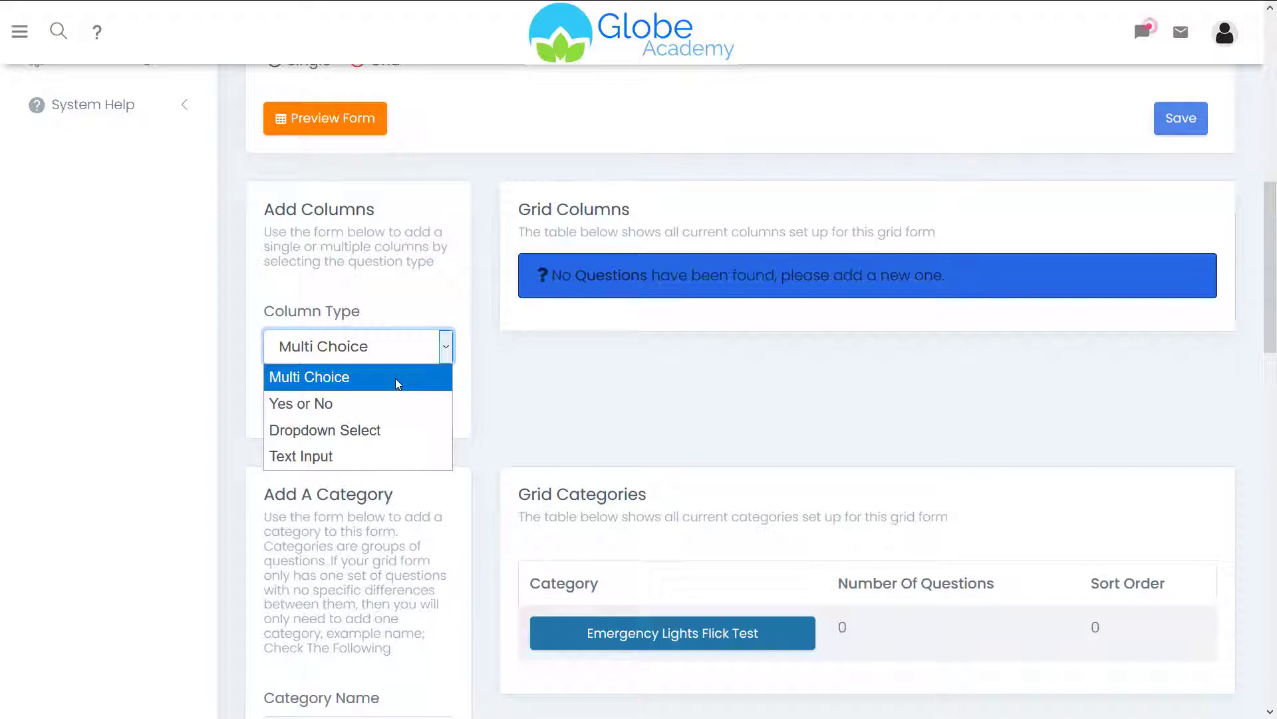
key(Down)
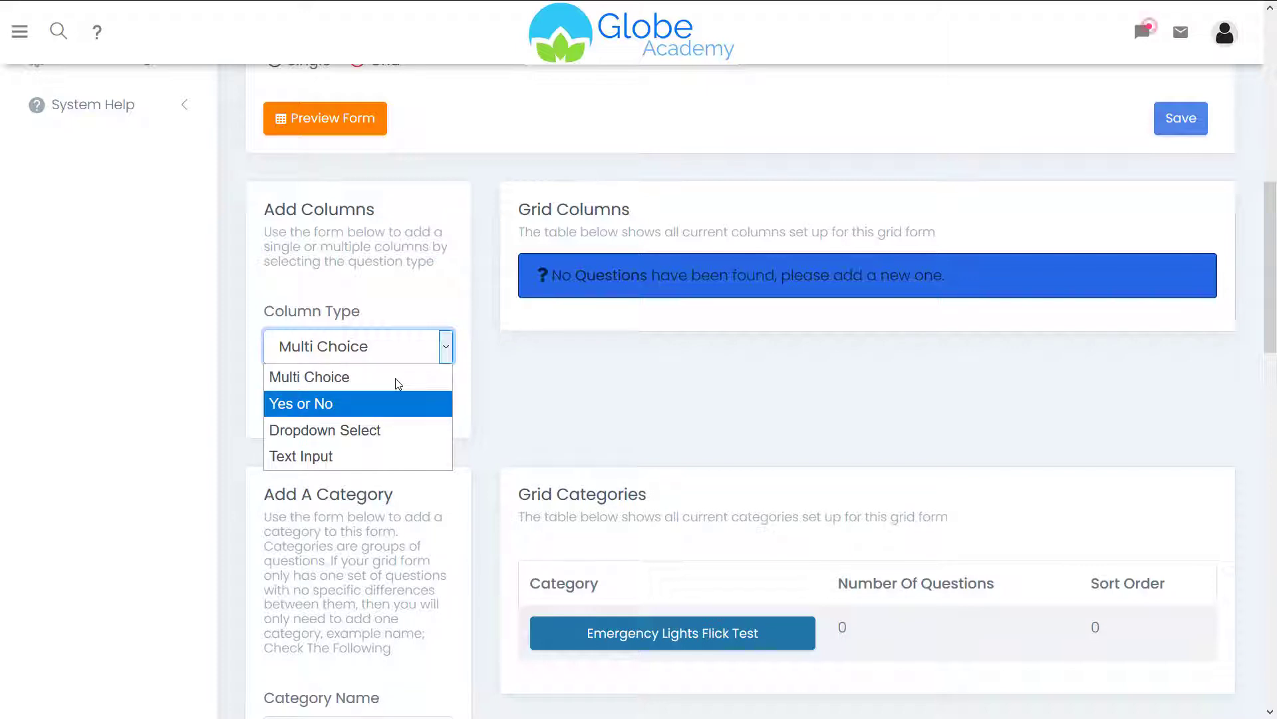
key(Down)
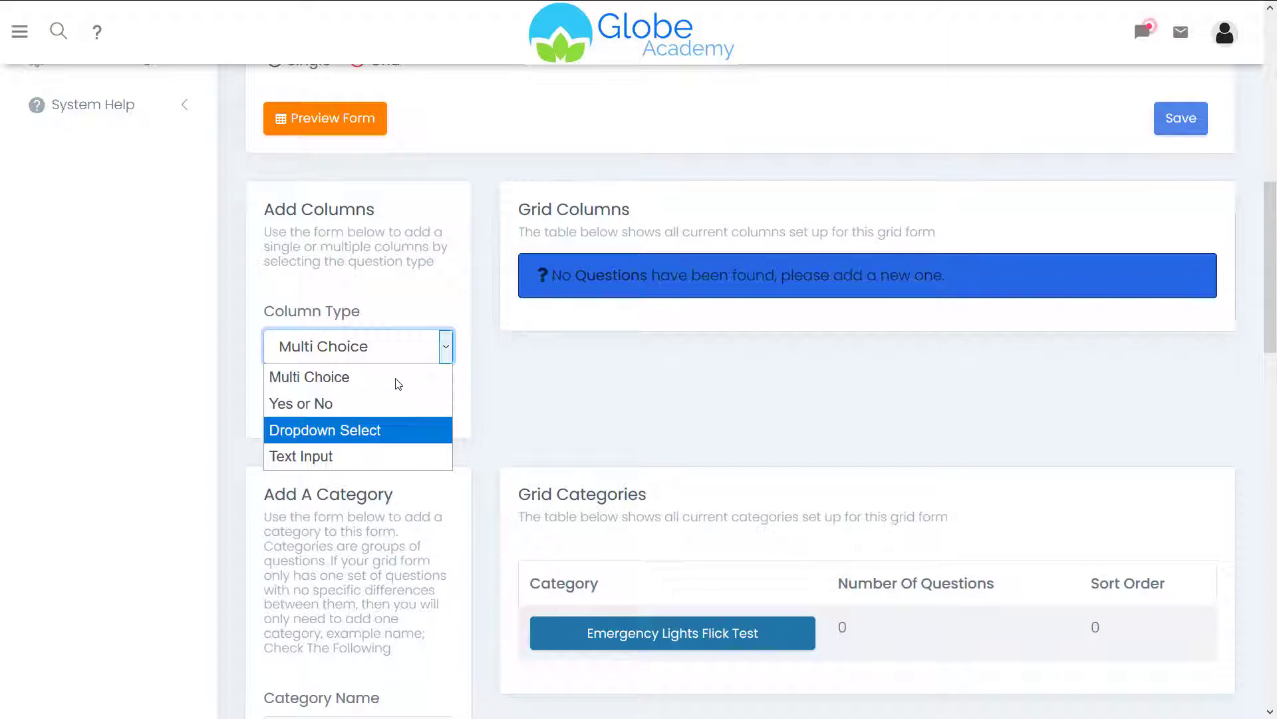
click(392, 450)
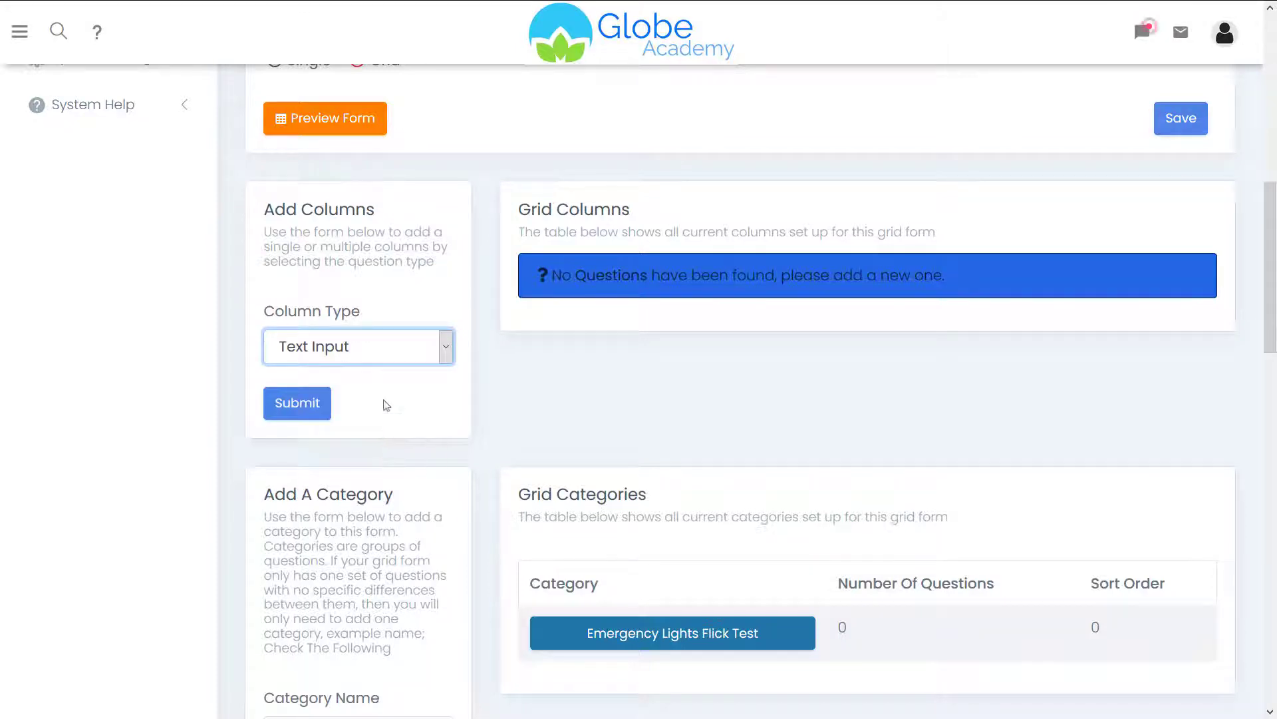
click(376, 357)
click(346, 376)
click(310, 409)
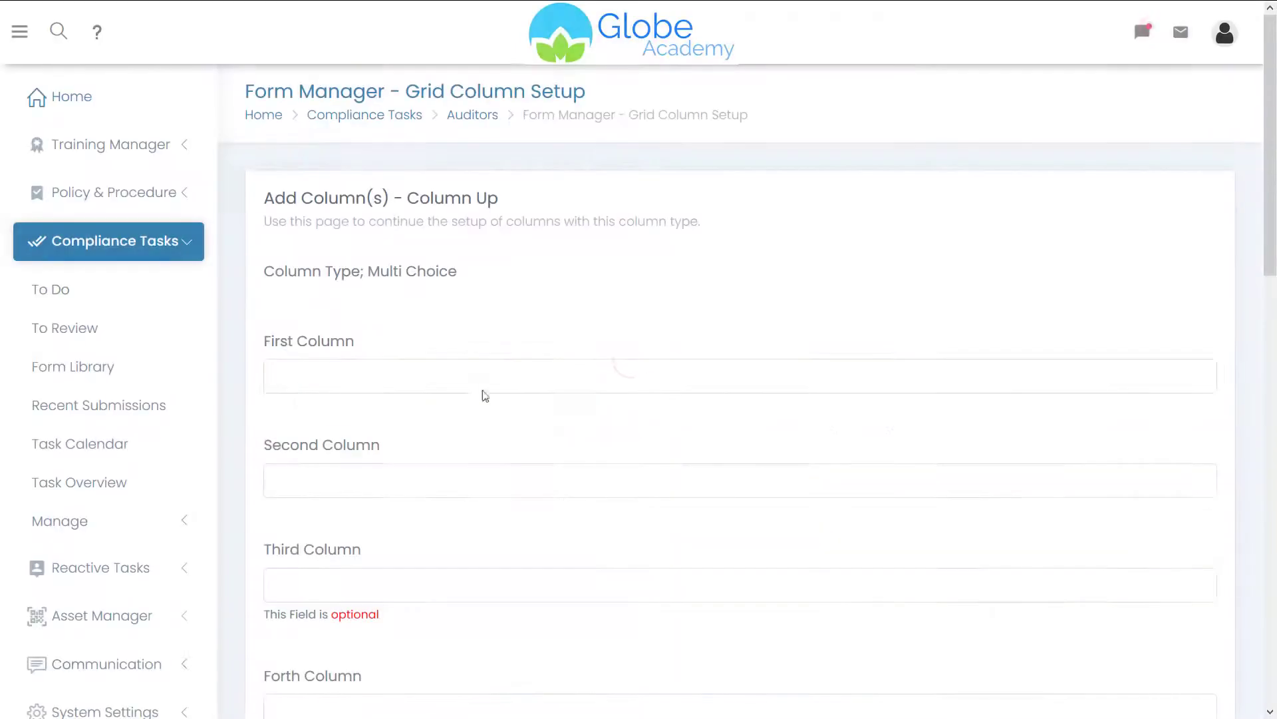
- Save 'Pass' and 'Fail' as radio-button answer columns and return to the form edit page
click(579, 384)
text(Pass)
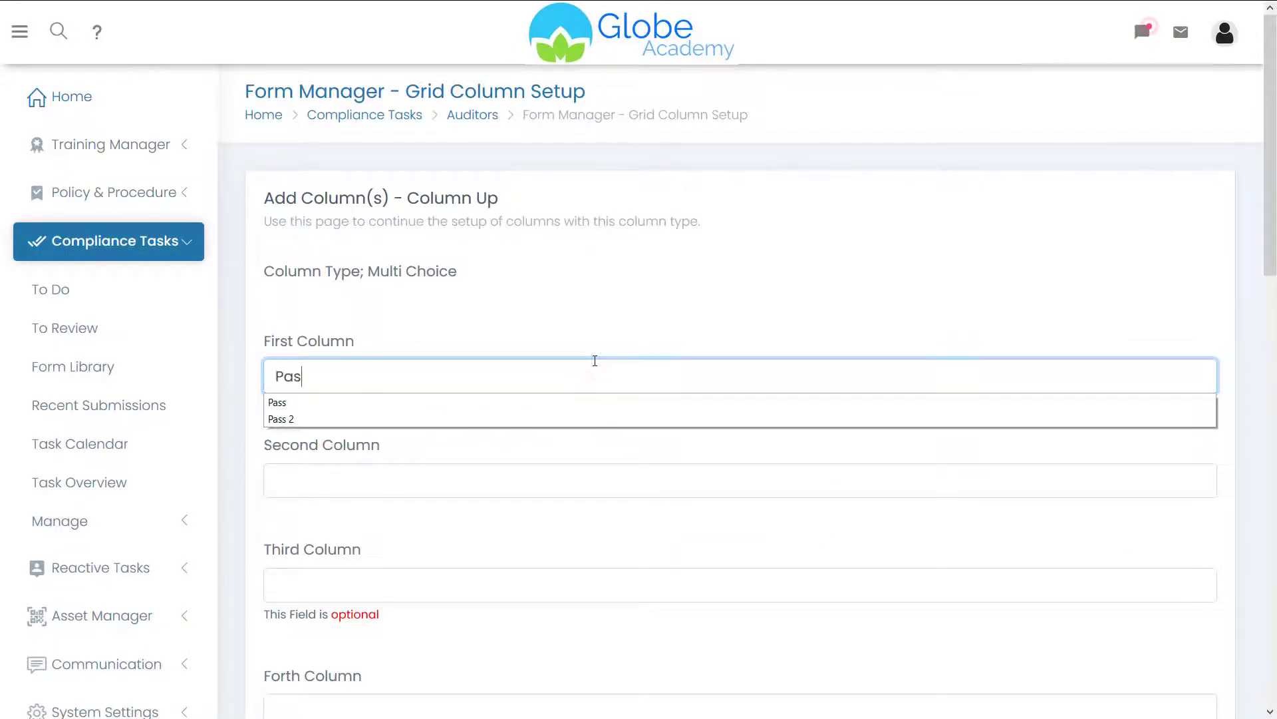
key(Tab)
click(369, 473)
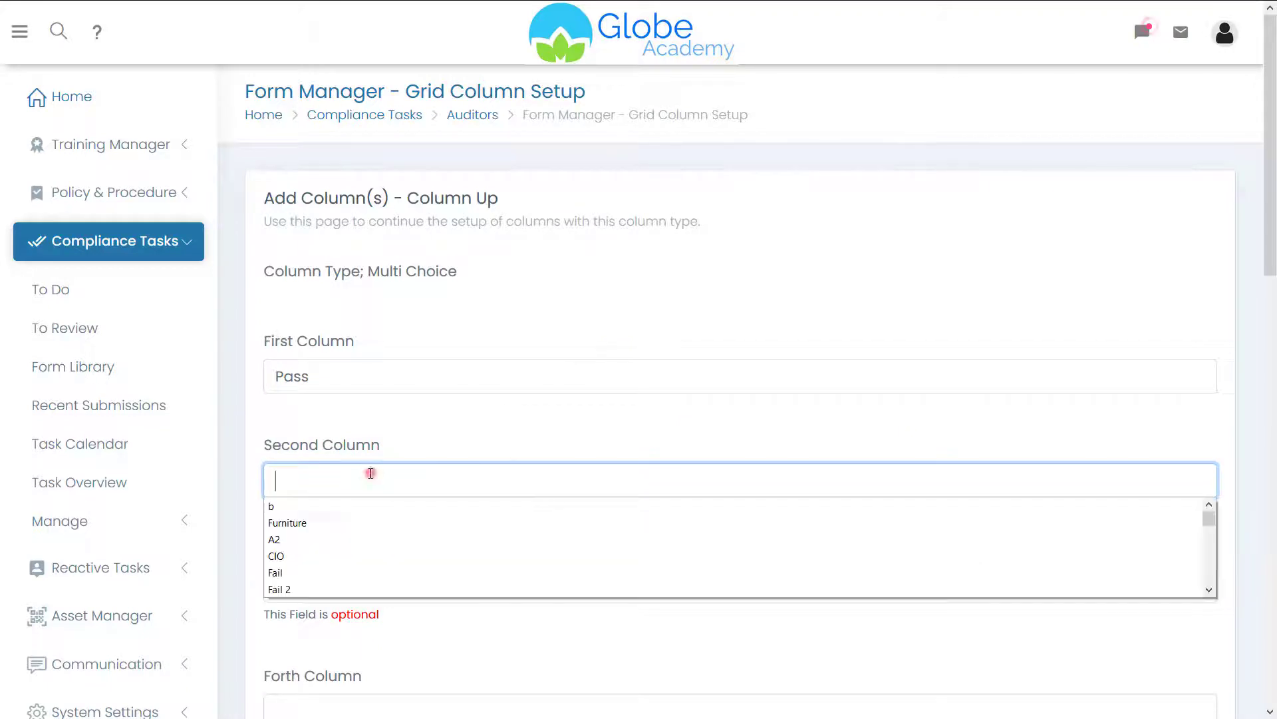
text(Fail)
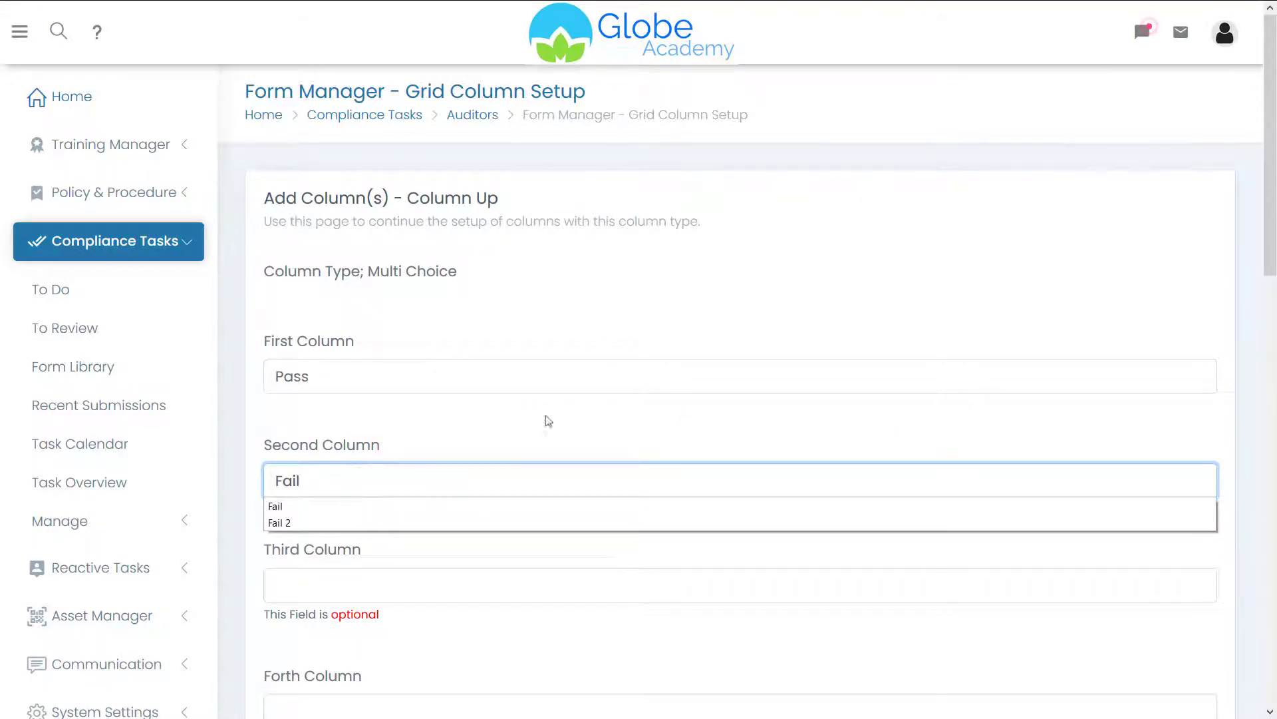
drag(1269, 208, 1267, 638)
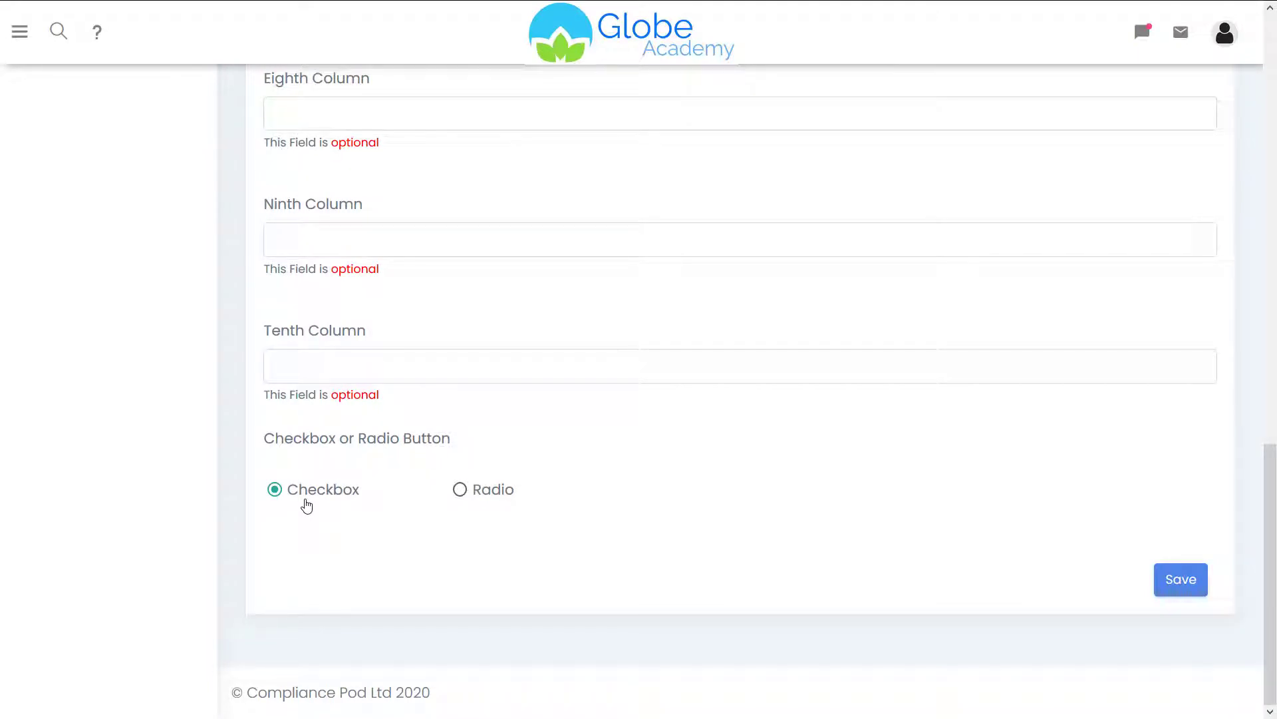
click(493, 493)
click(1188, 585)
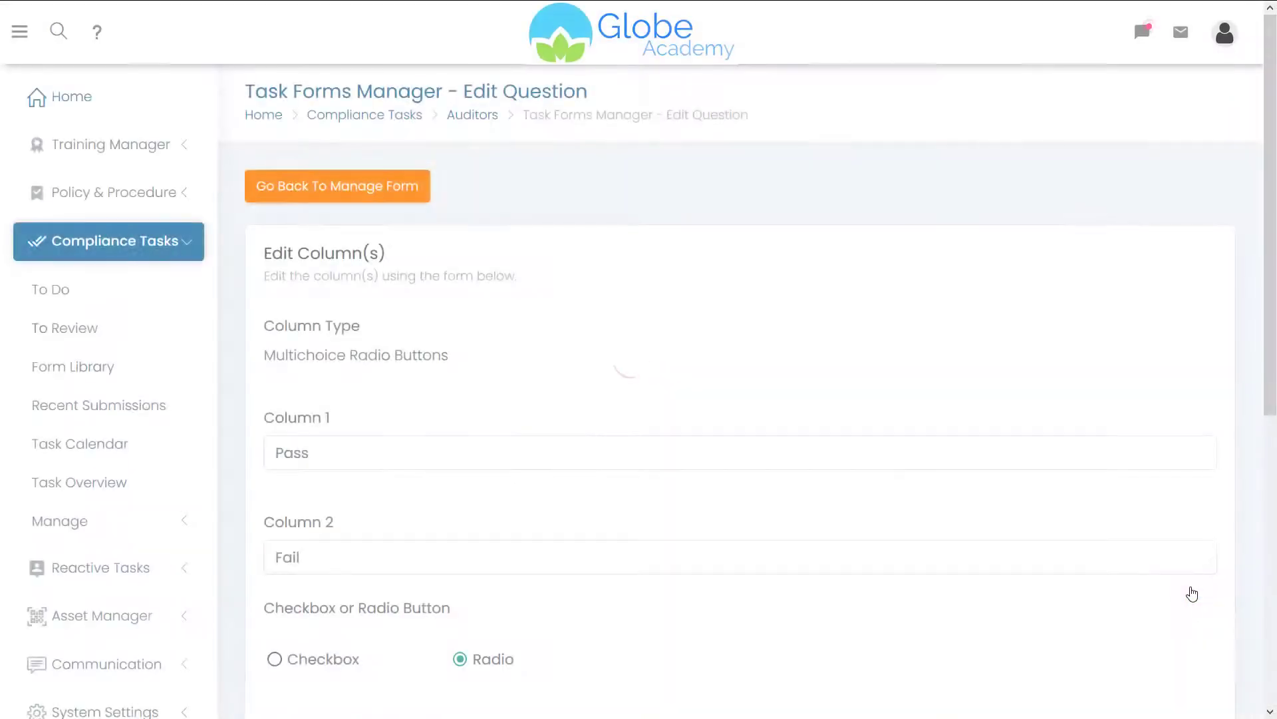
click(376, 199)
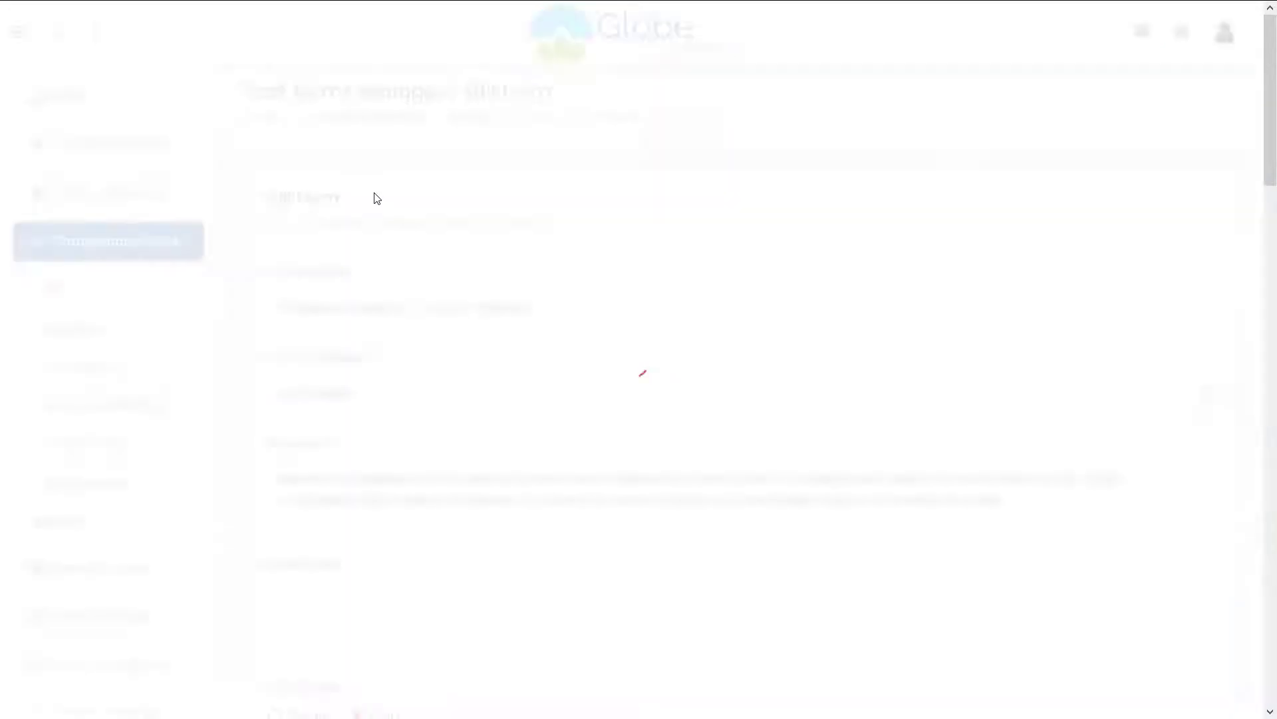
scroll(946, 185, down, 5)
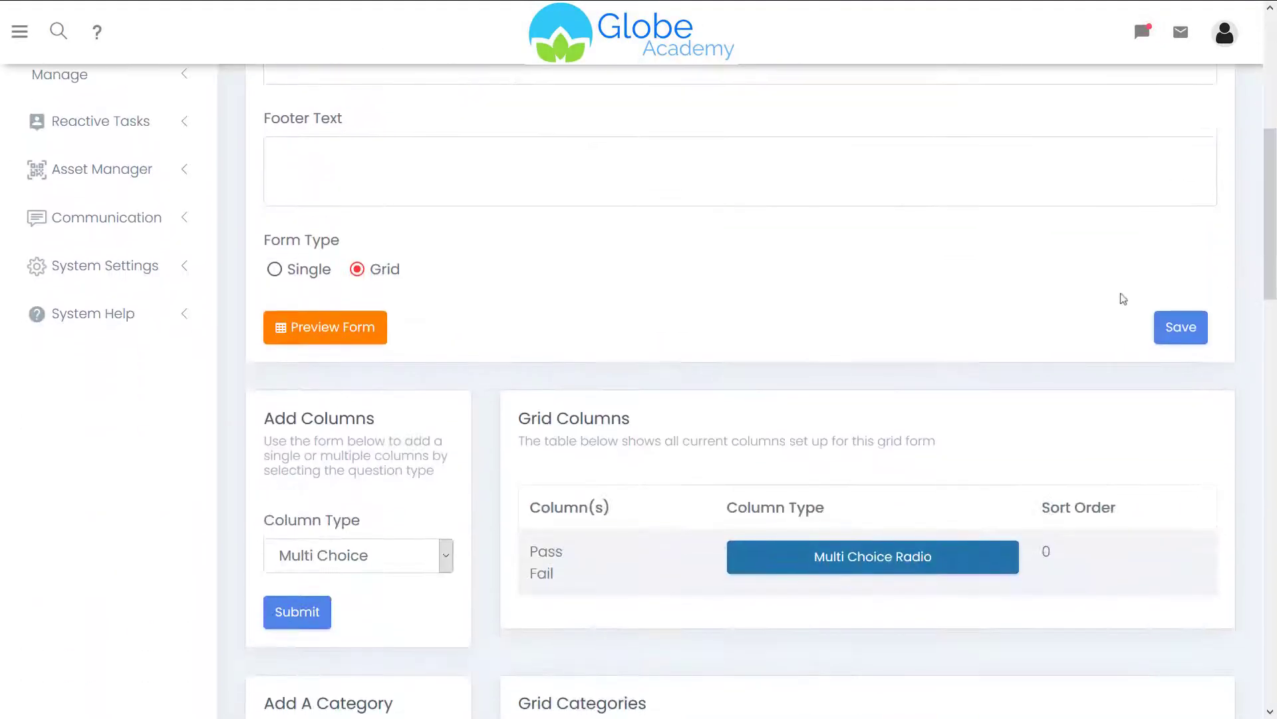
click(325, 327)
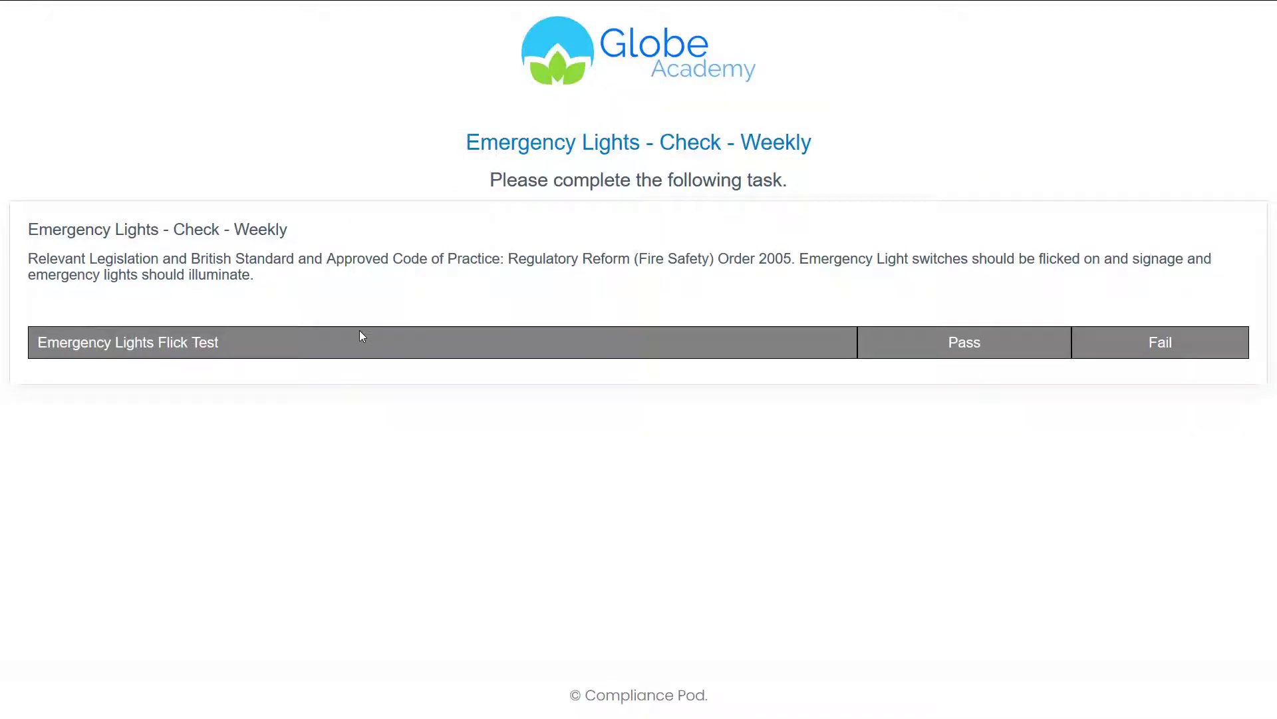
key(ctrl+w)
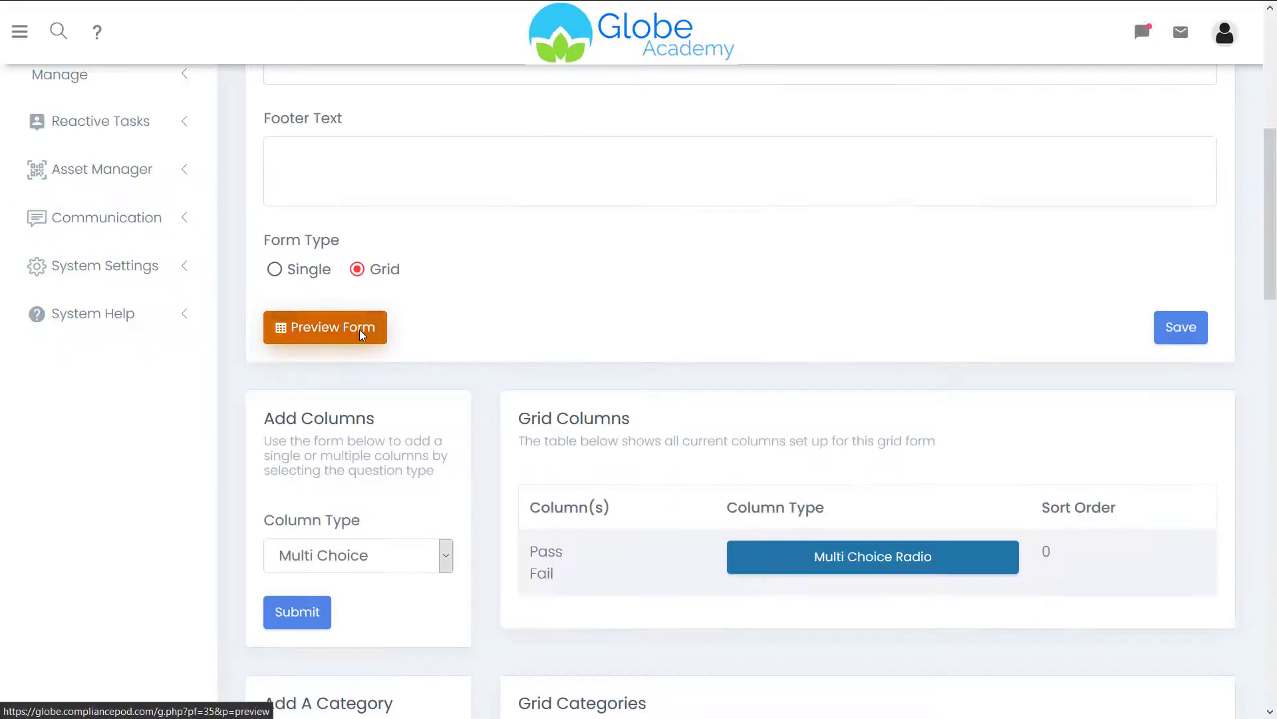
drag(1269, 156, 1269, 306)
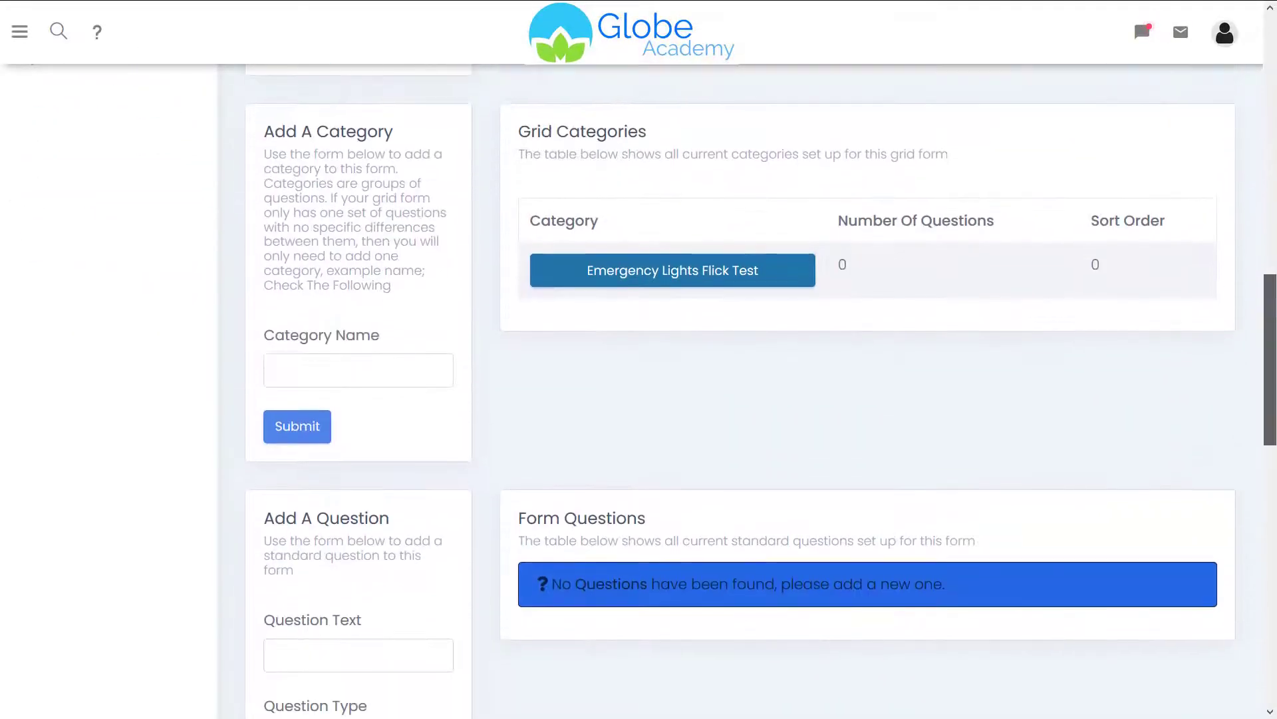
- Add a 'Zone A' question to the Emergency Lights Flick Test category and scroll to its alarms
click(708, 271)
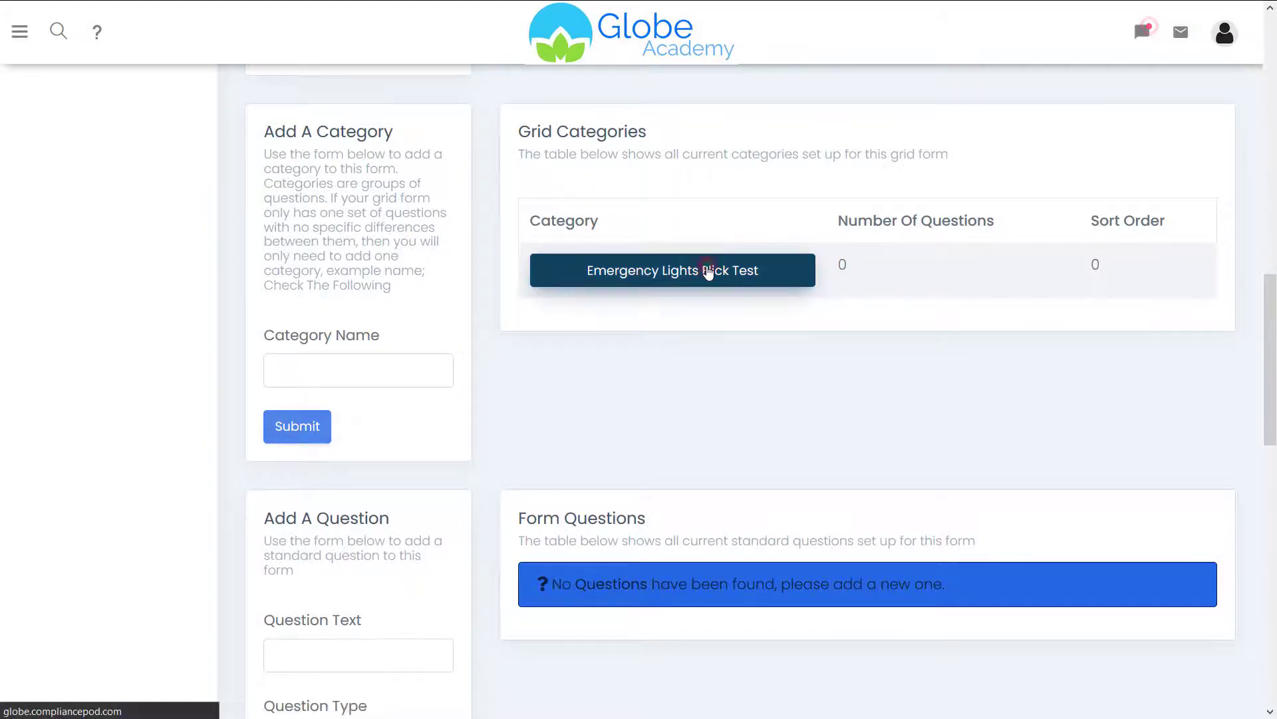
scroll(1262, 308, down, 5)
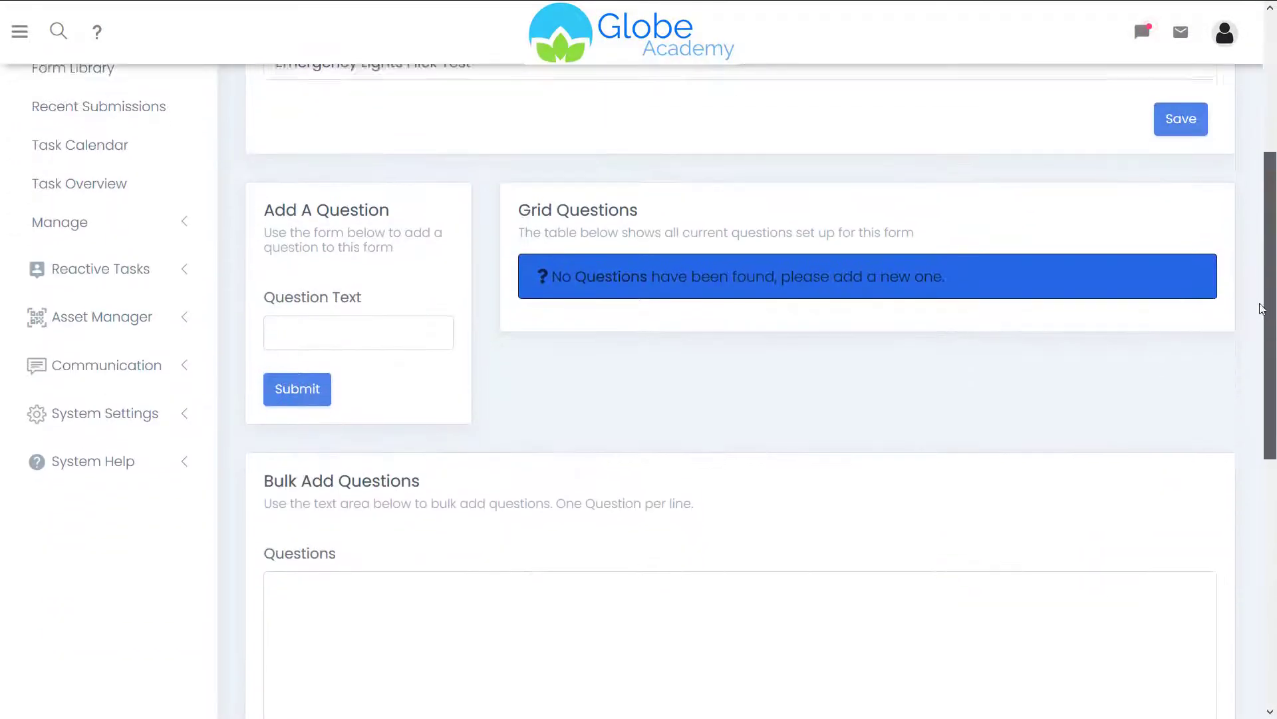
click(432, 326)
text(Zone A)
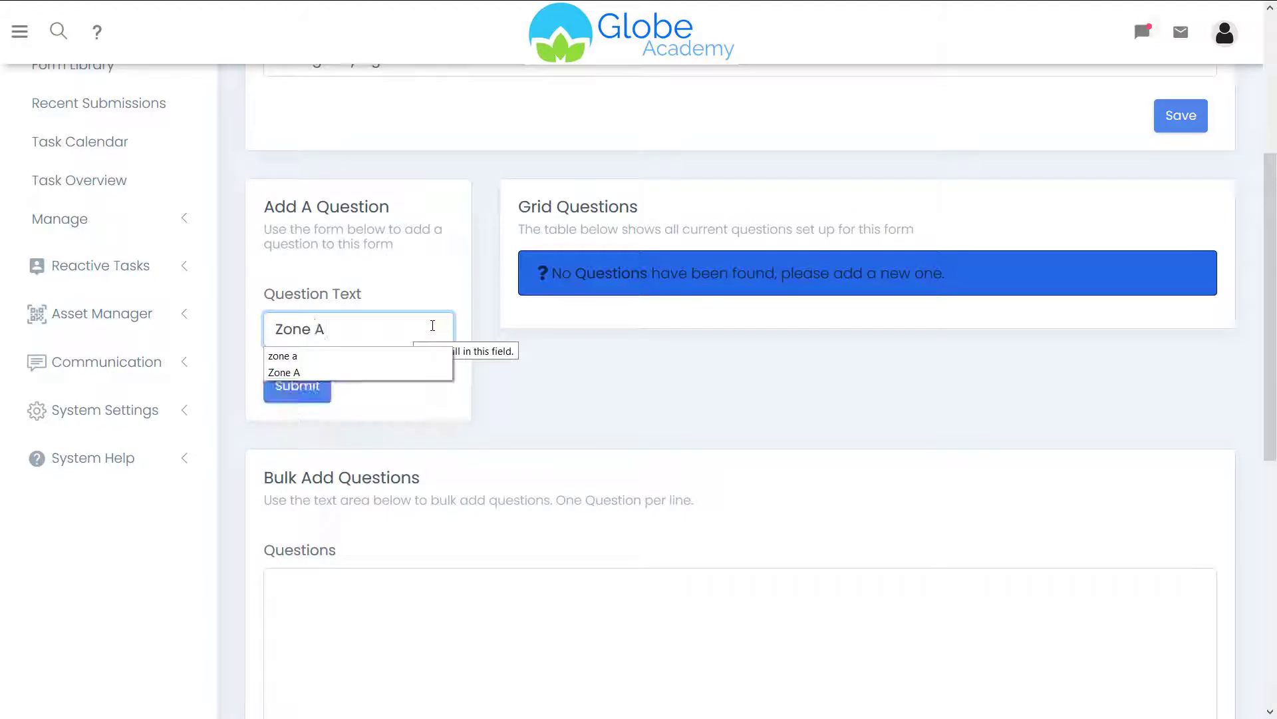
click(313, 392)
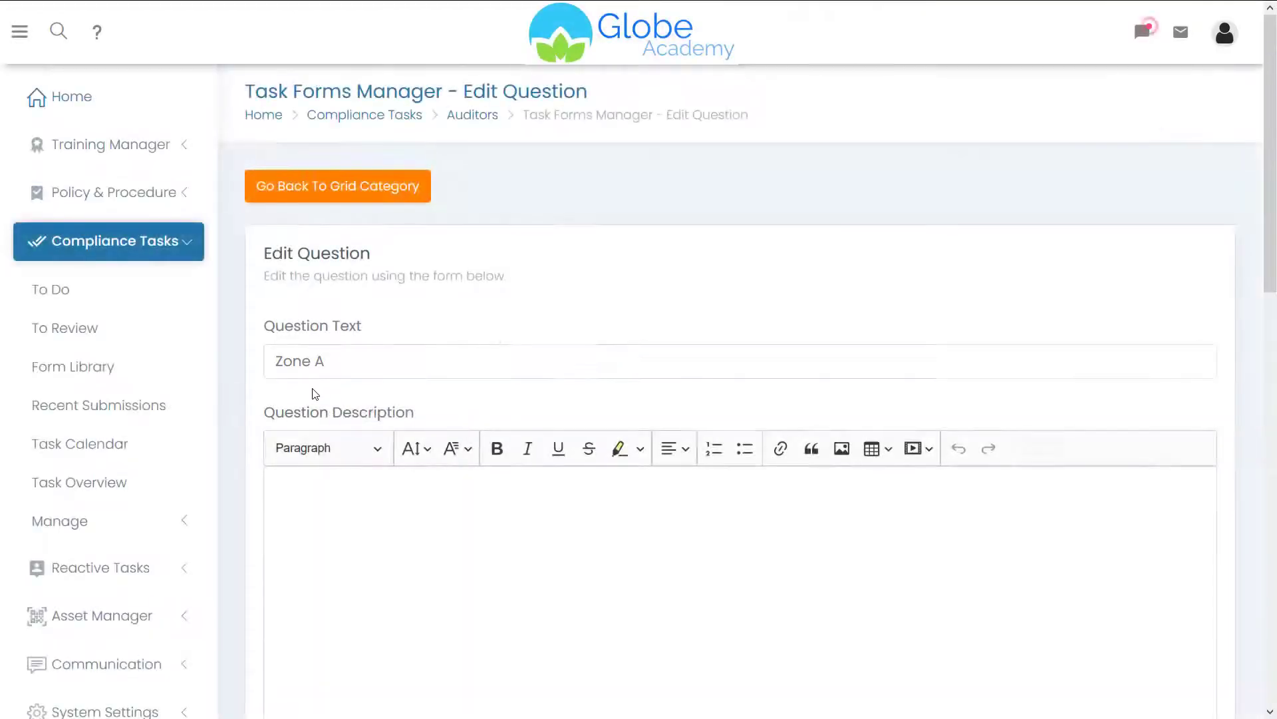
scroll(1238, 414, down, 8)
scroll(1238, 414, down, 5)
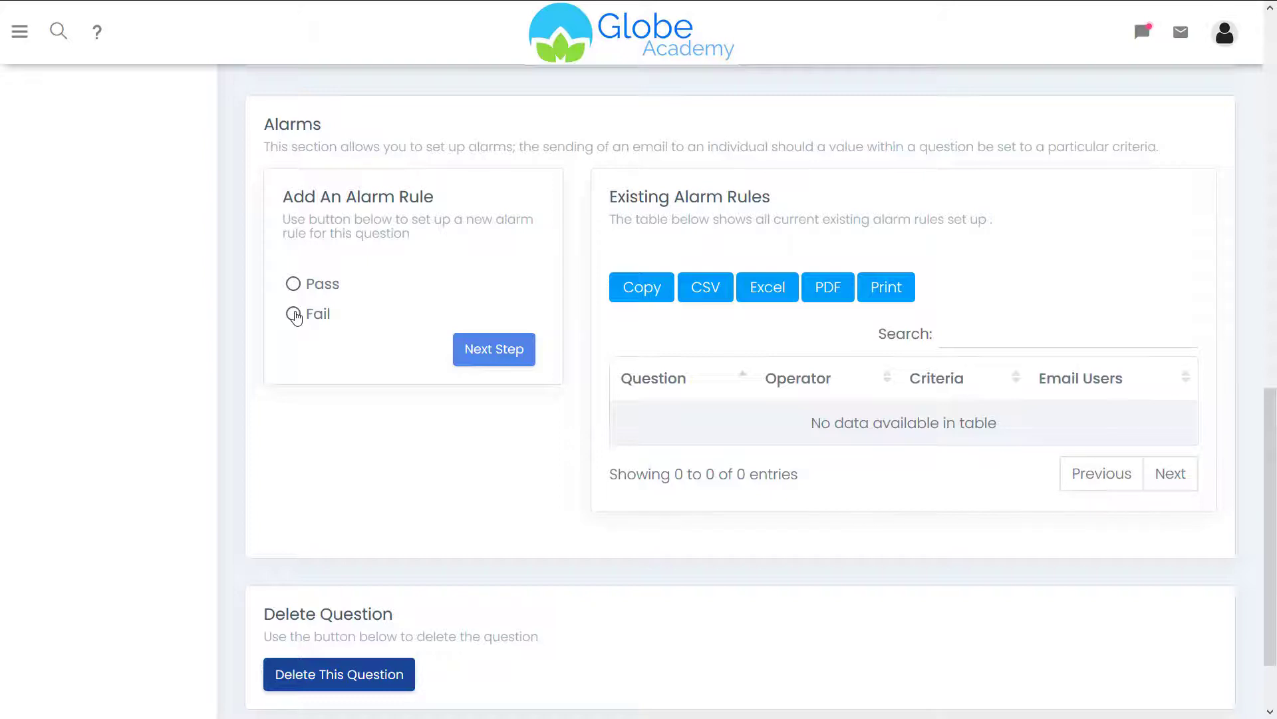
- Save a Zone A alarm where Fail emails a chosen staff member and raises a Problem With A Compliance Task ticket
click(313, 318)
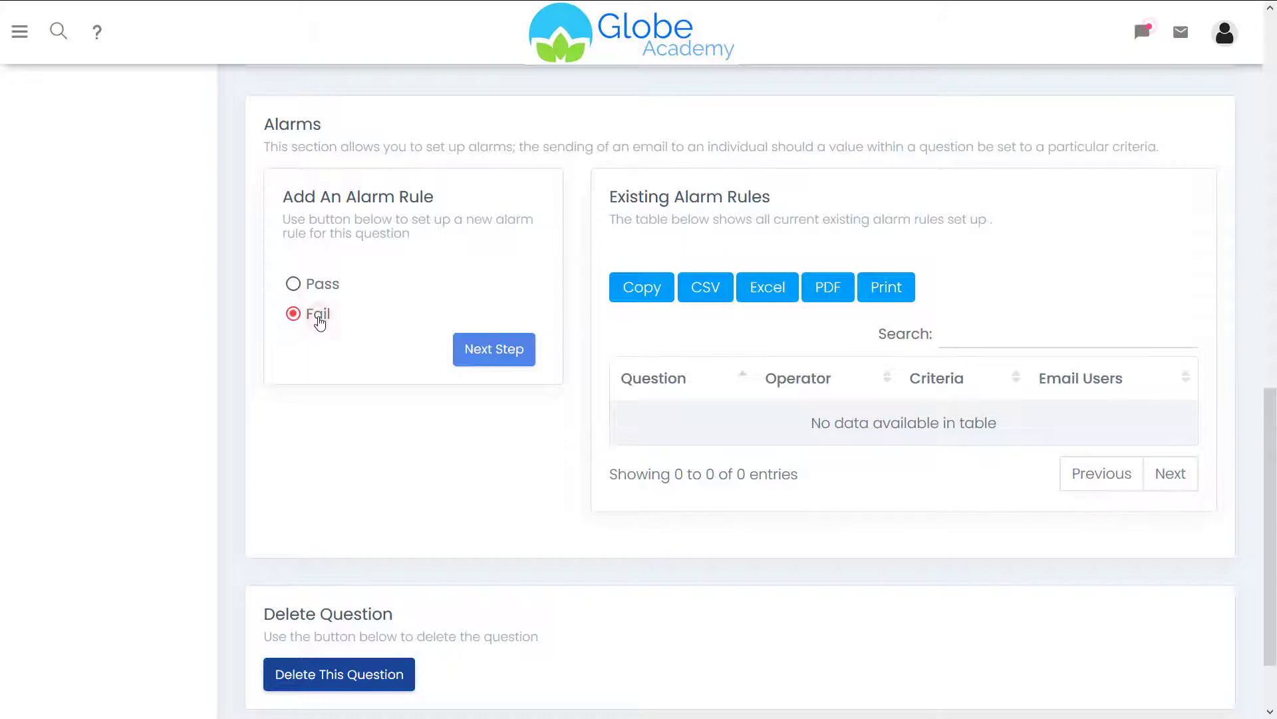
click(490, 349)
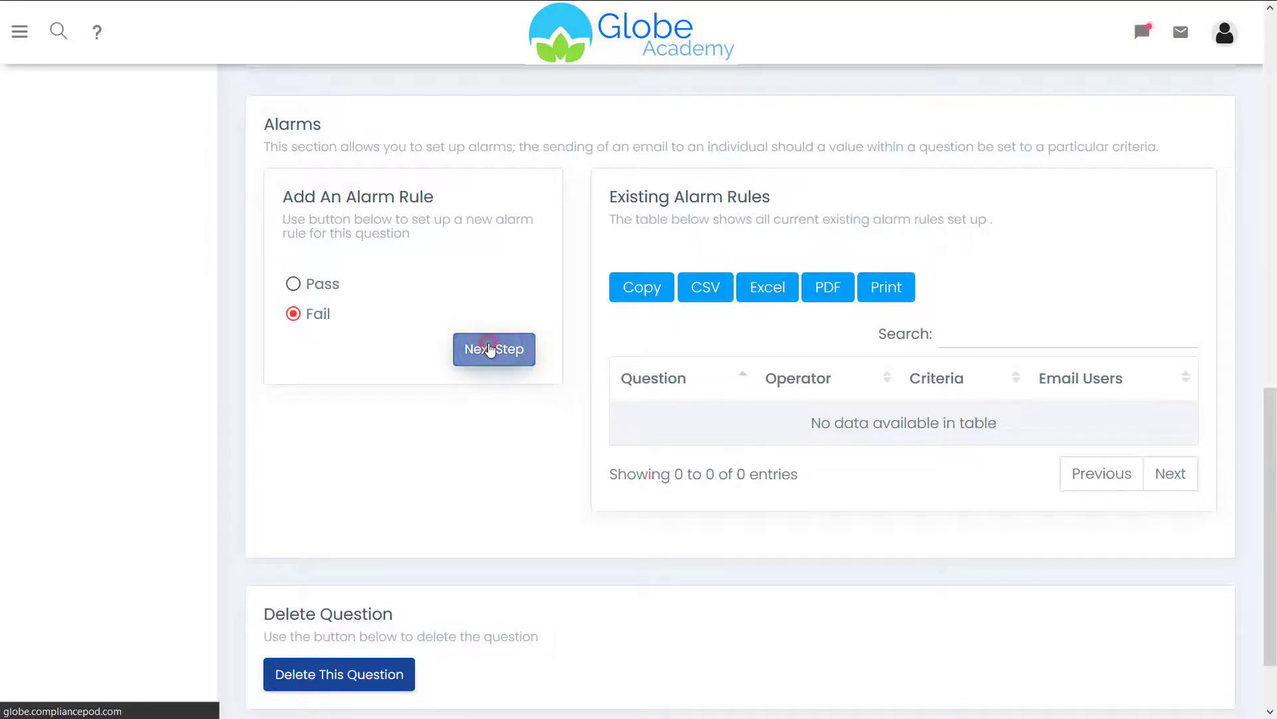
scroll(1270, 325, down, 1)
scroll(1270, 324, down, 1)
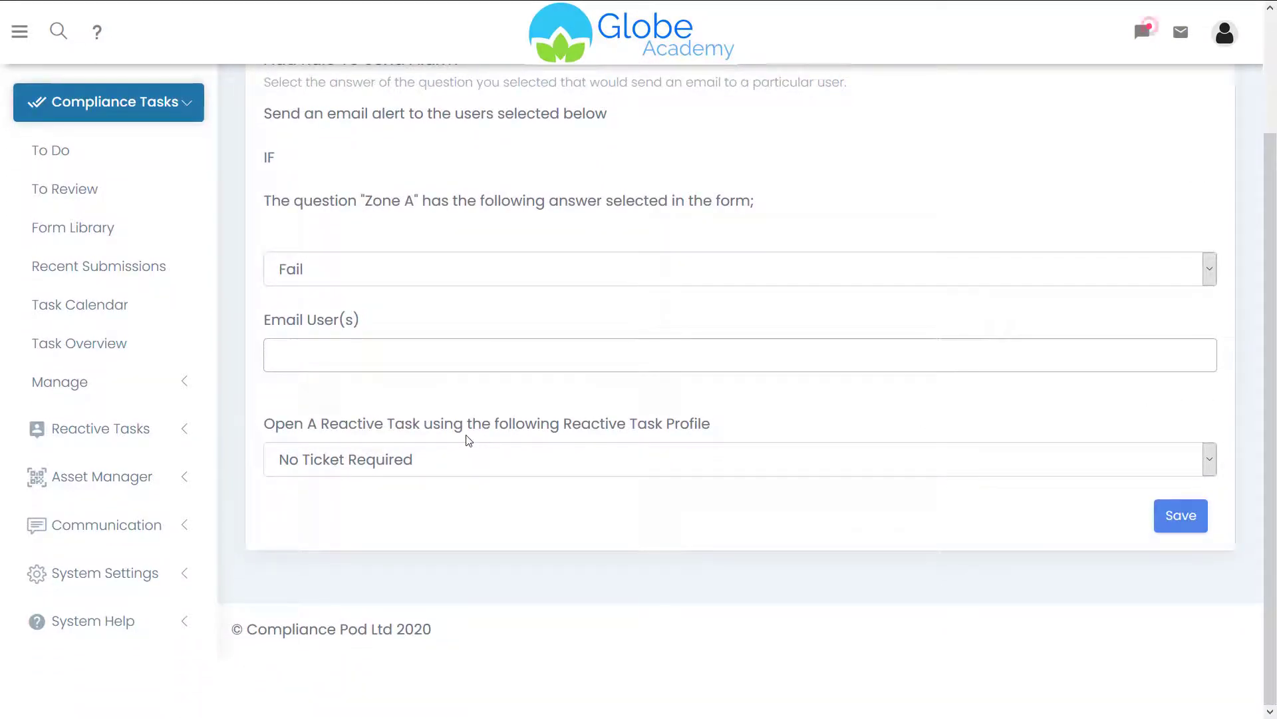
click(400, 267)
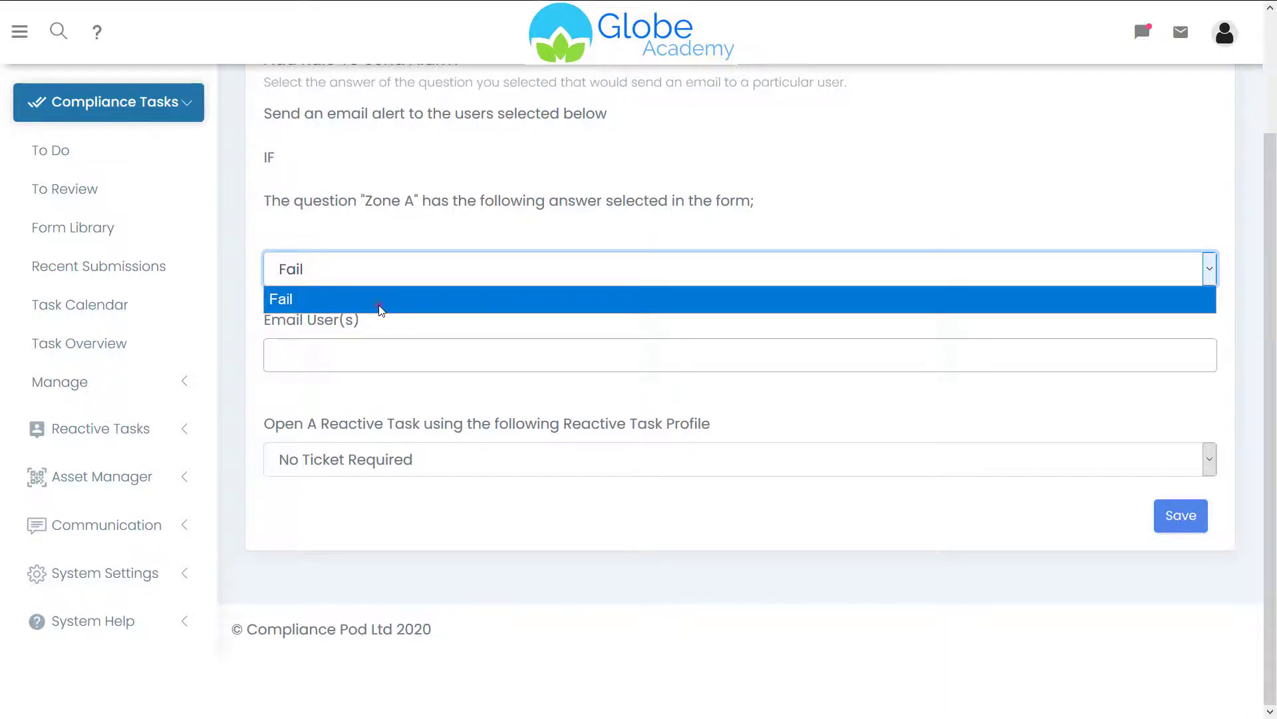
click(380, 299)
click(341, 354)
text(matthew)
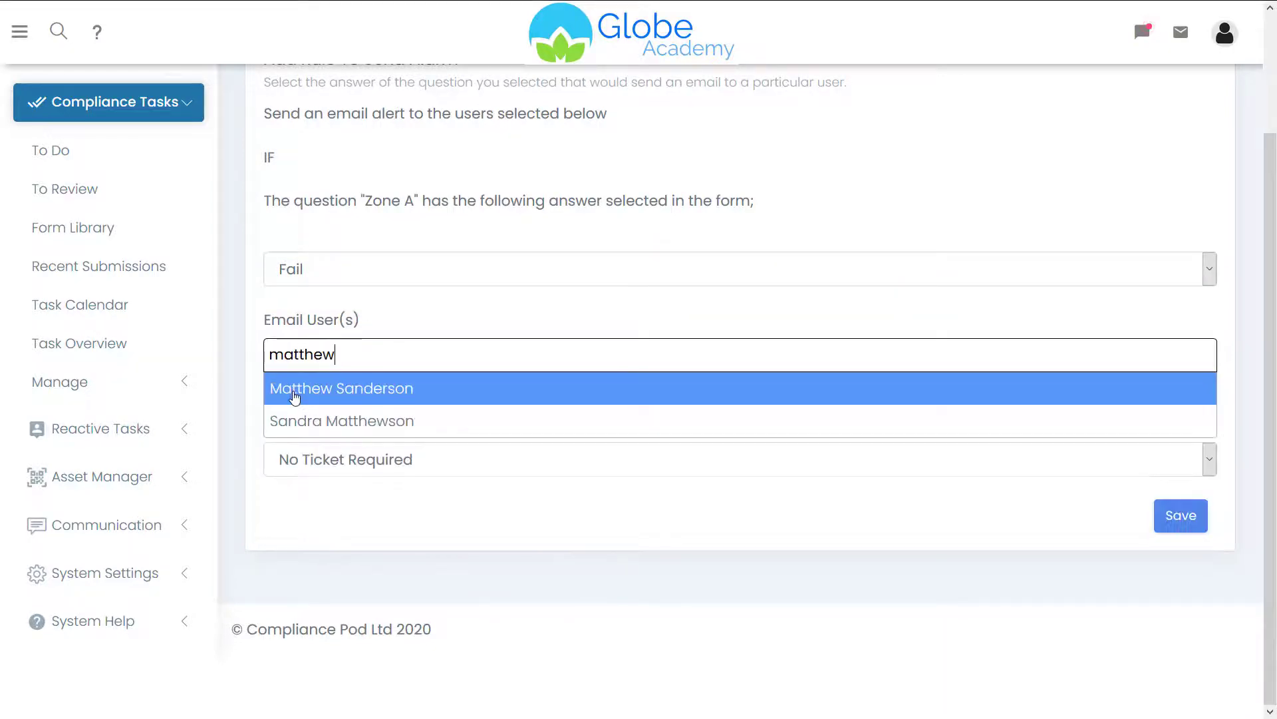
click(295, 392)
click(314, 463)
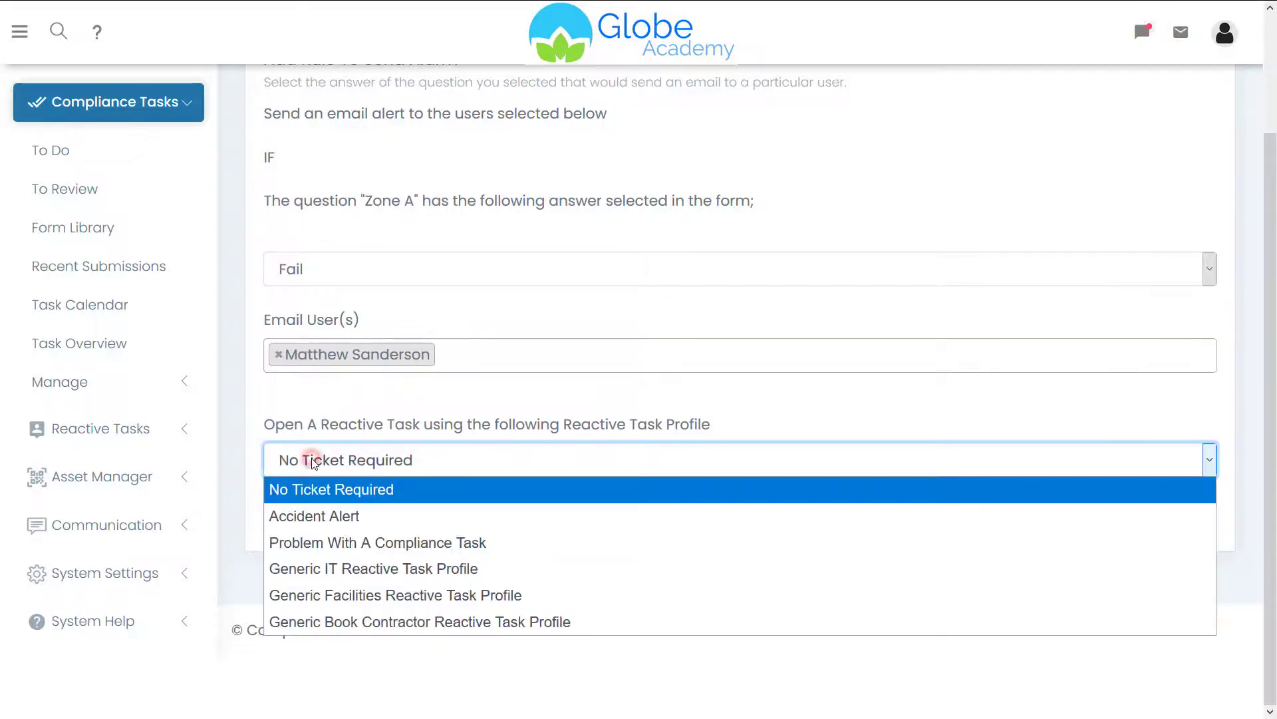
click(301, 554)
click(1181, 523)
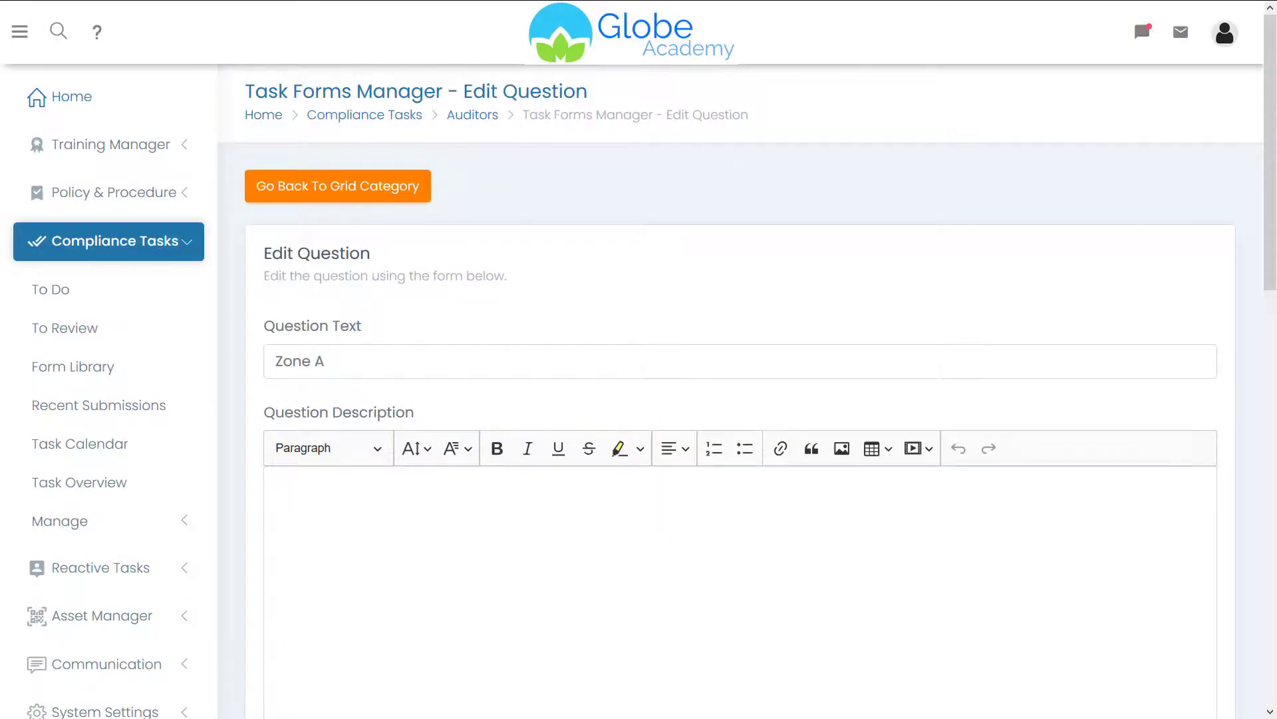
- Add a 'Zone B' question whose Fail alarm emails a staff member and raises a compliance ticket
click(328, 188)
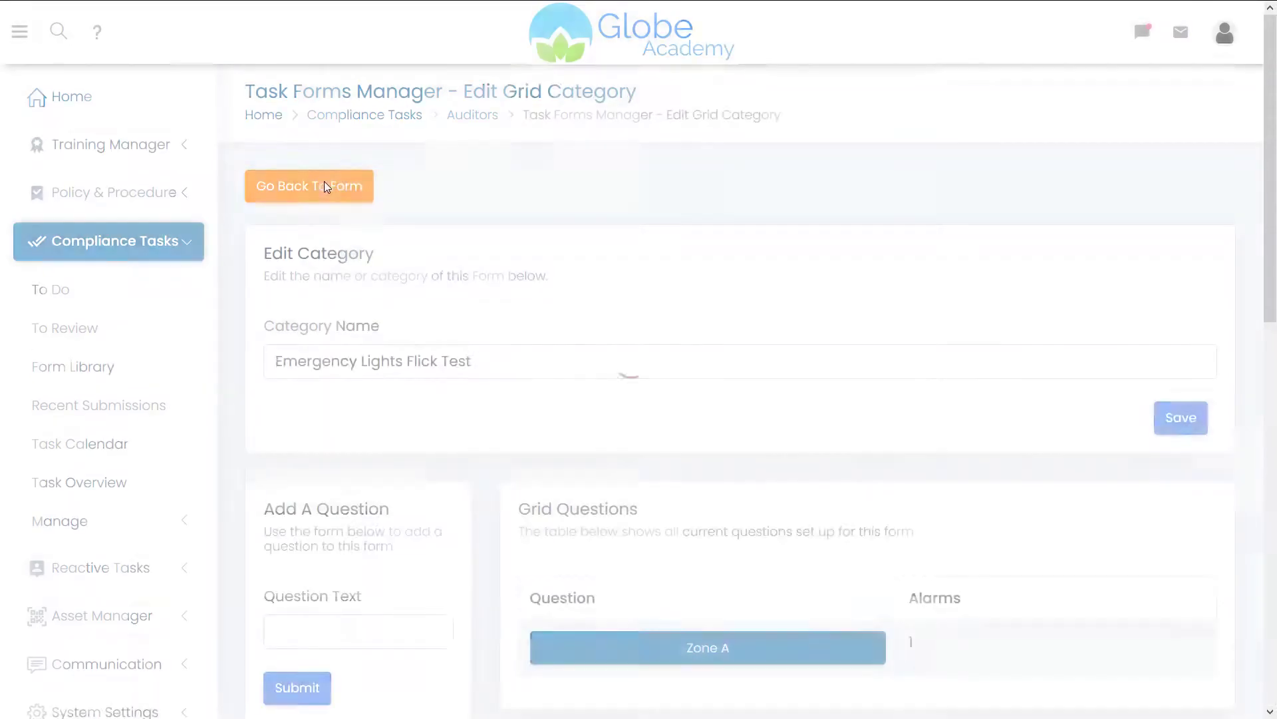
scroll(1272, 211, down, 1)
drag(1272, 210, 1264, 277)
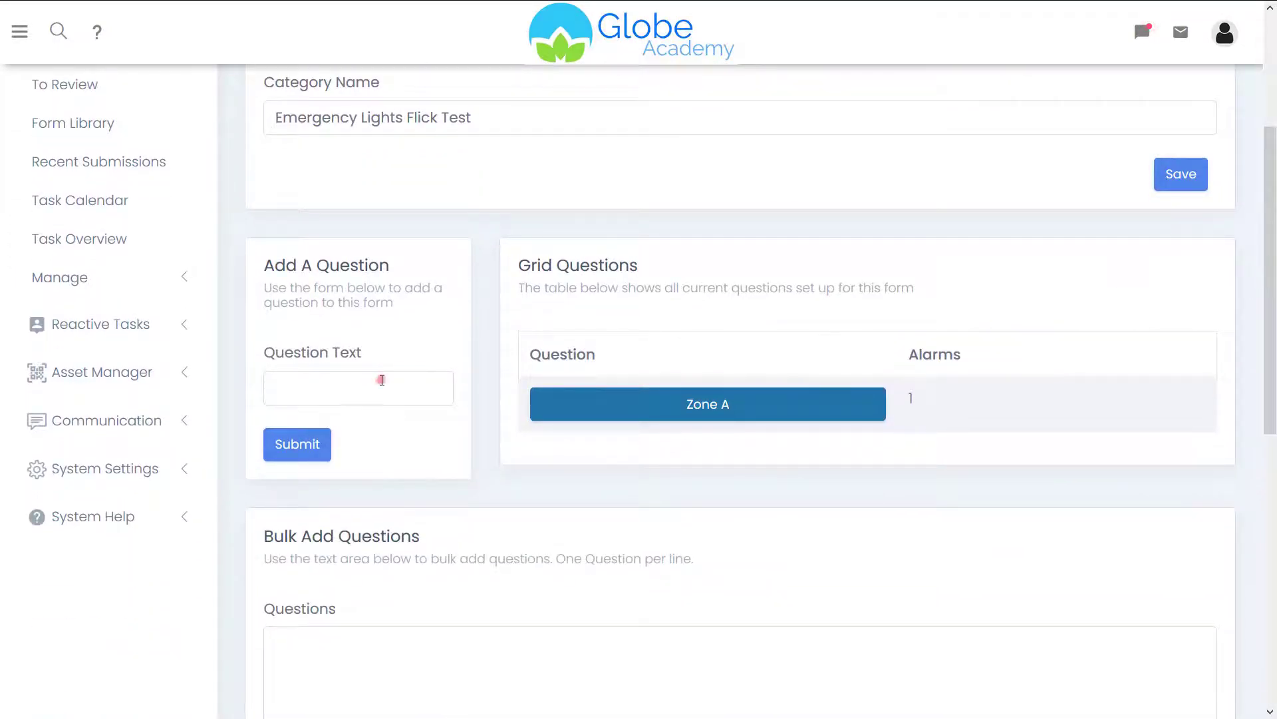
text(Zone B)
click(357, 416)
click(308, 441)
drag(1266, 148, 1266, 519)
click(313, 315)
click(482, 356)
drag(1274, 222, 1273, 349)
click(627, 364)
text(matt)
click(308, 388)
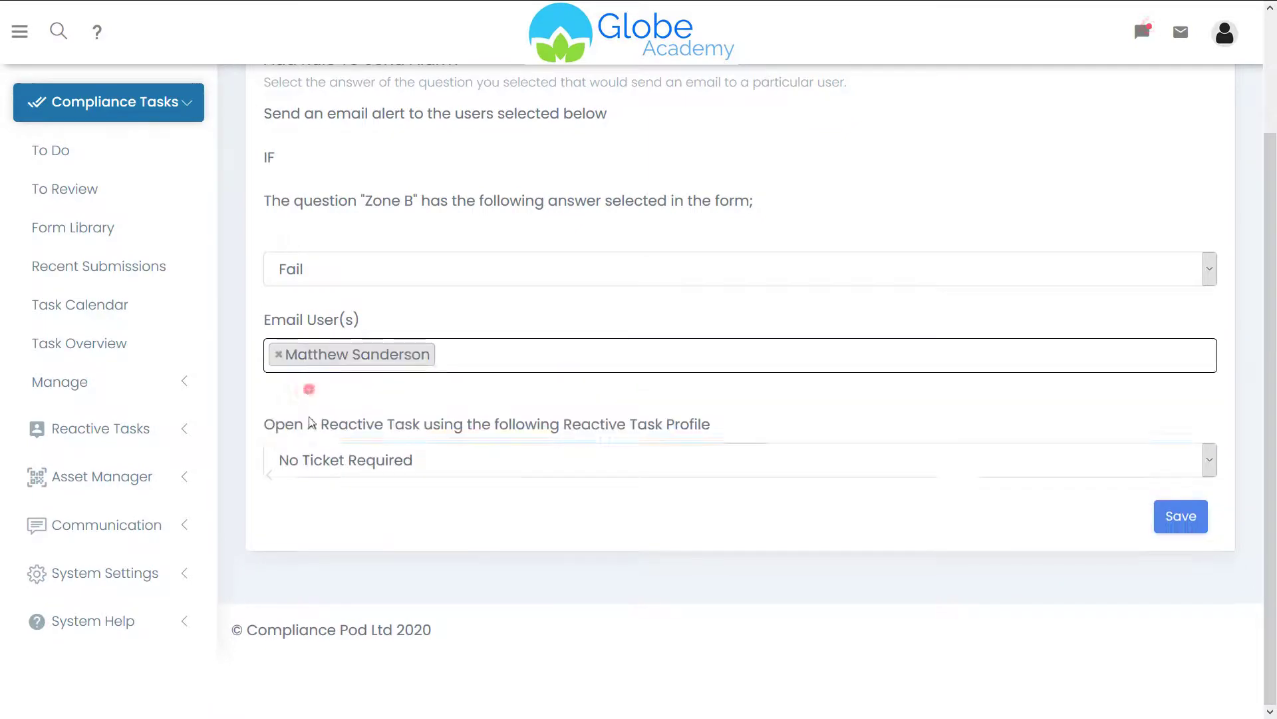
click(317, 469)
click(333, 537)
click(1177, 524)
- Add a 'Zone C' question with the same Fail alarm, email recipient and Problem With A Compliance Task ticket
click(388, 198)
drag(1272, 180, 1271, 319)
click(342, 269)
text(Zone C)
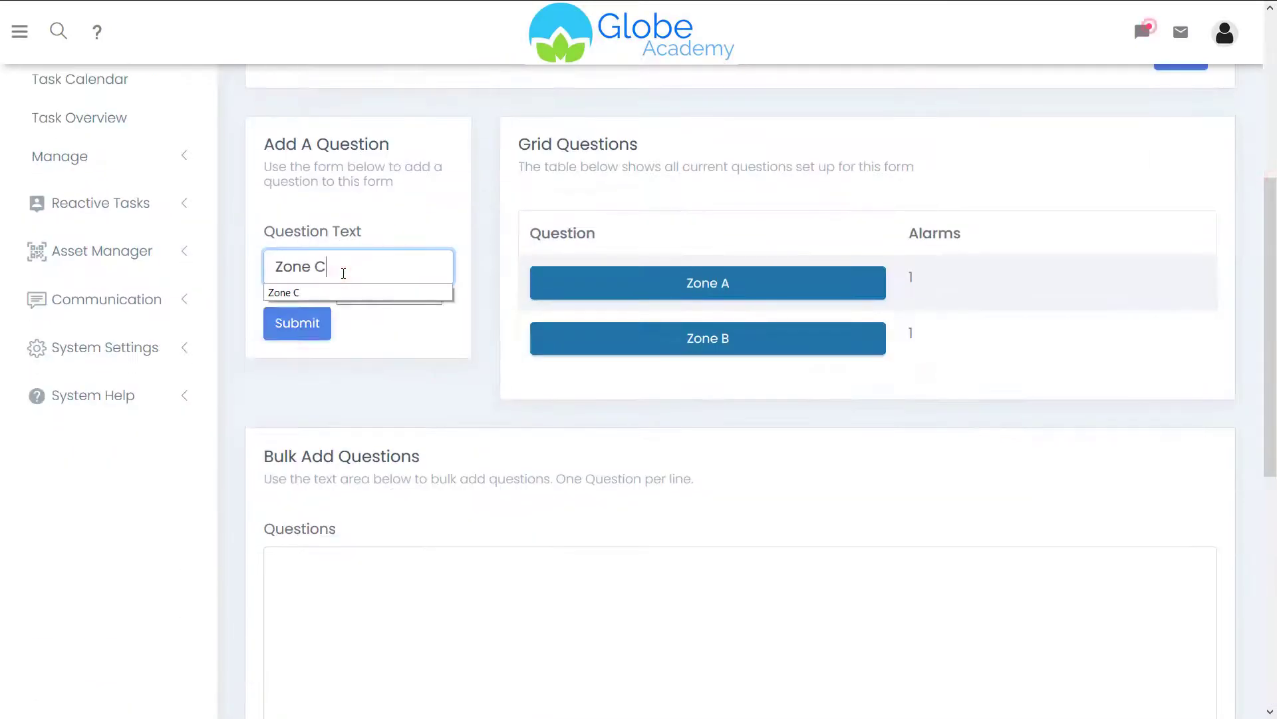
click(310, 329)
drag(1274, 137, 1272, 505)
click(313, 328)
click(484, 364)
drag(1268, 214, 1268, 346)
click(621, 349)
text(matthew)
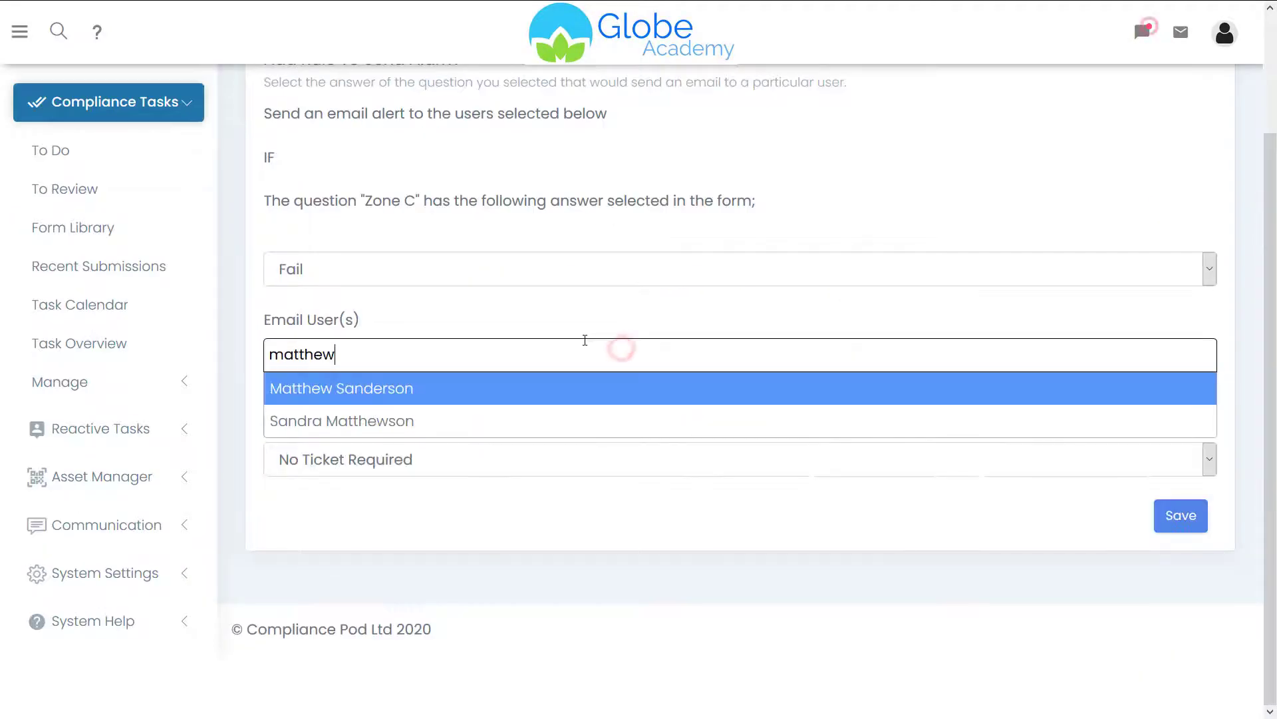
click(466, 388)
click(464, 449)
click(456, 547)
click(1194, 522)
- Add a 'Zone D' question with the same Fail alarm, email recipient and Problem With A Compliance Task ticket
click(363, 187)
drag(1270, 176, 1271, 315)
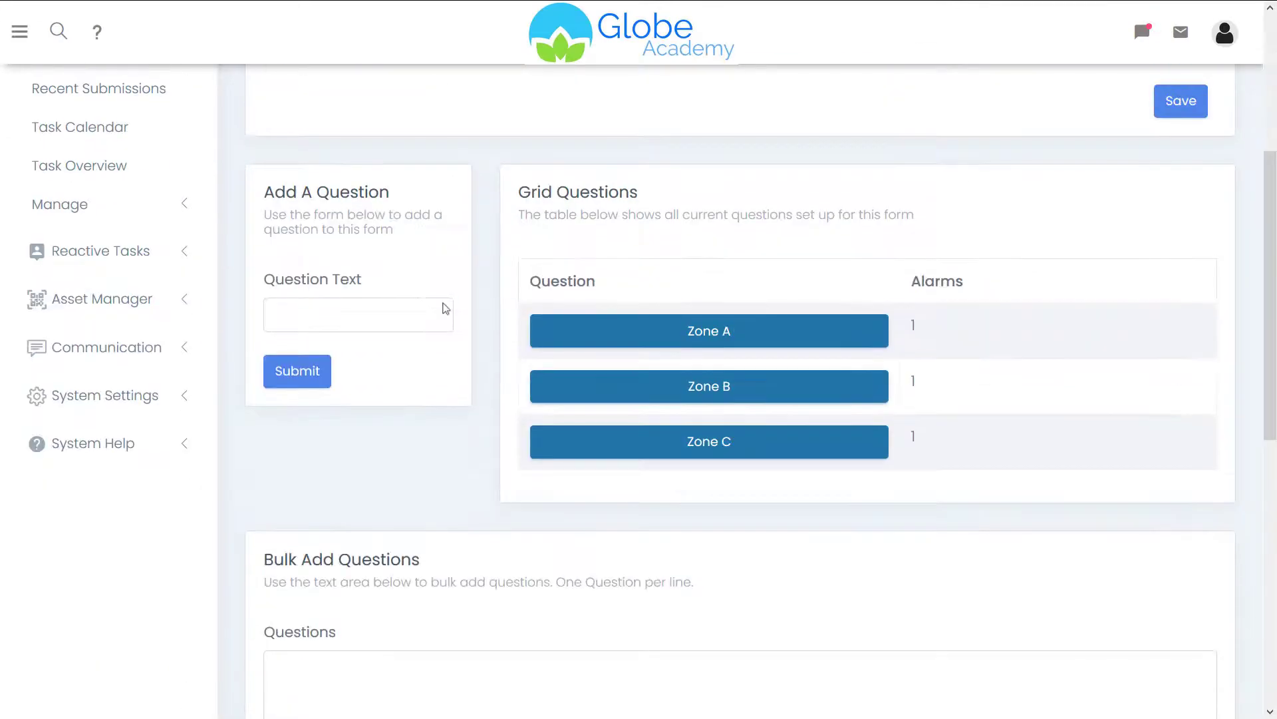
click(395, 303)
text(Zone D)
click(280, 368)
drag(1271, 140, 1272, 381)
click(316, 593)
click(485, 634)
click(288, 488)
text(matt)
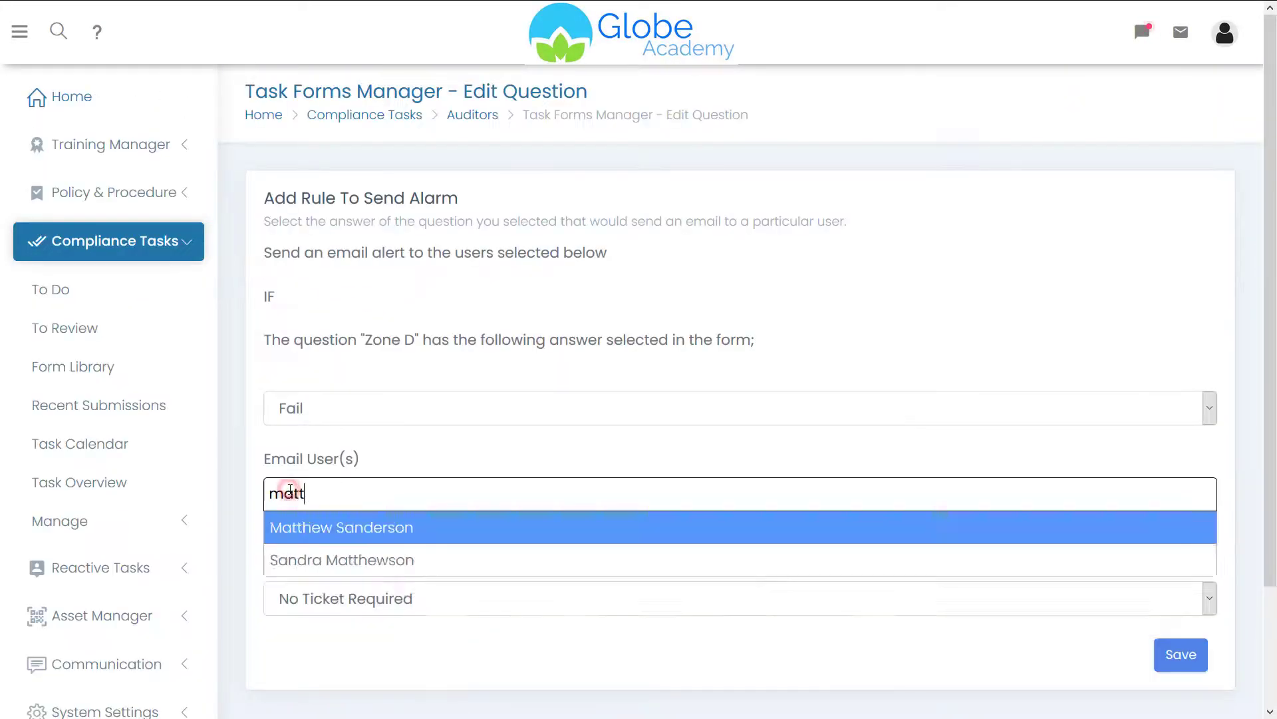
click(324, 606)
click(360, 488)
click(1165, 653)
click(306, 190)
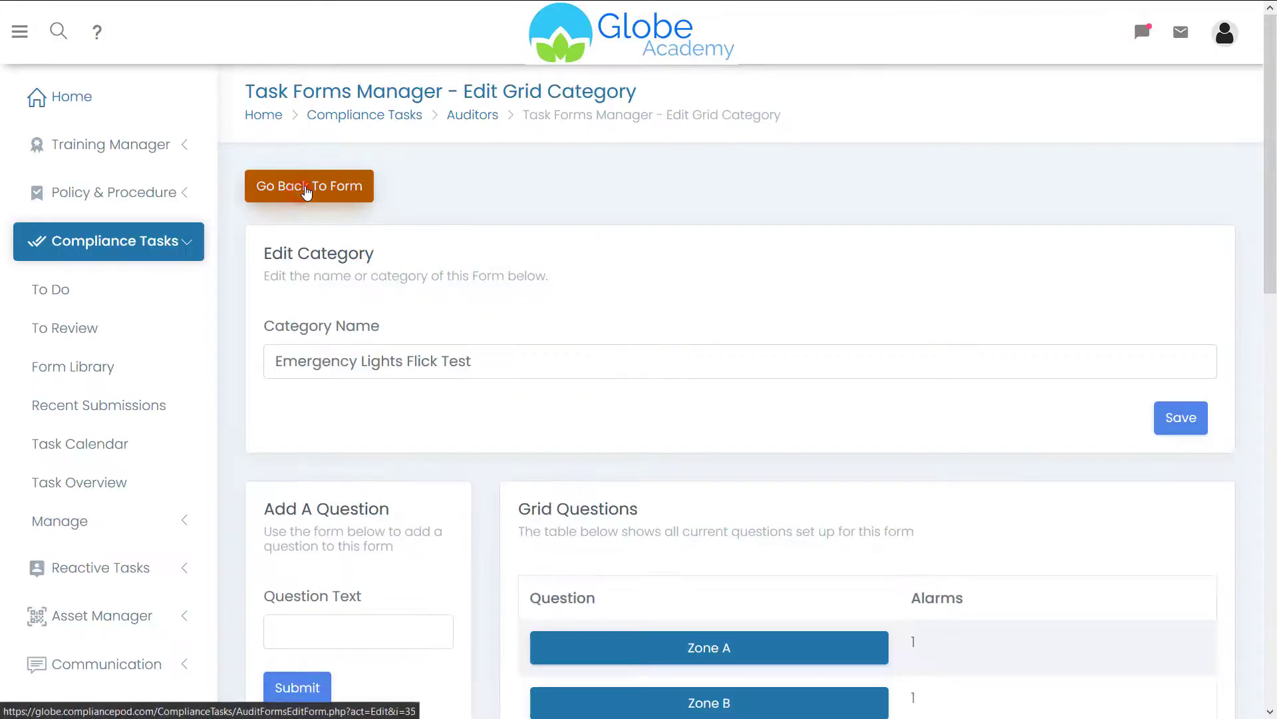
- Preview the Zone A–D Pass/Fail grid form, then bring up the To Do task list
click(305, 190)
drag(1271, 160, 1272, 266)
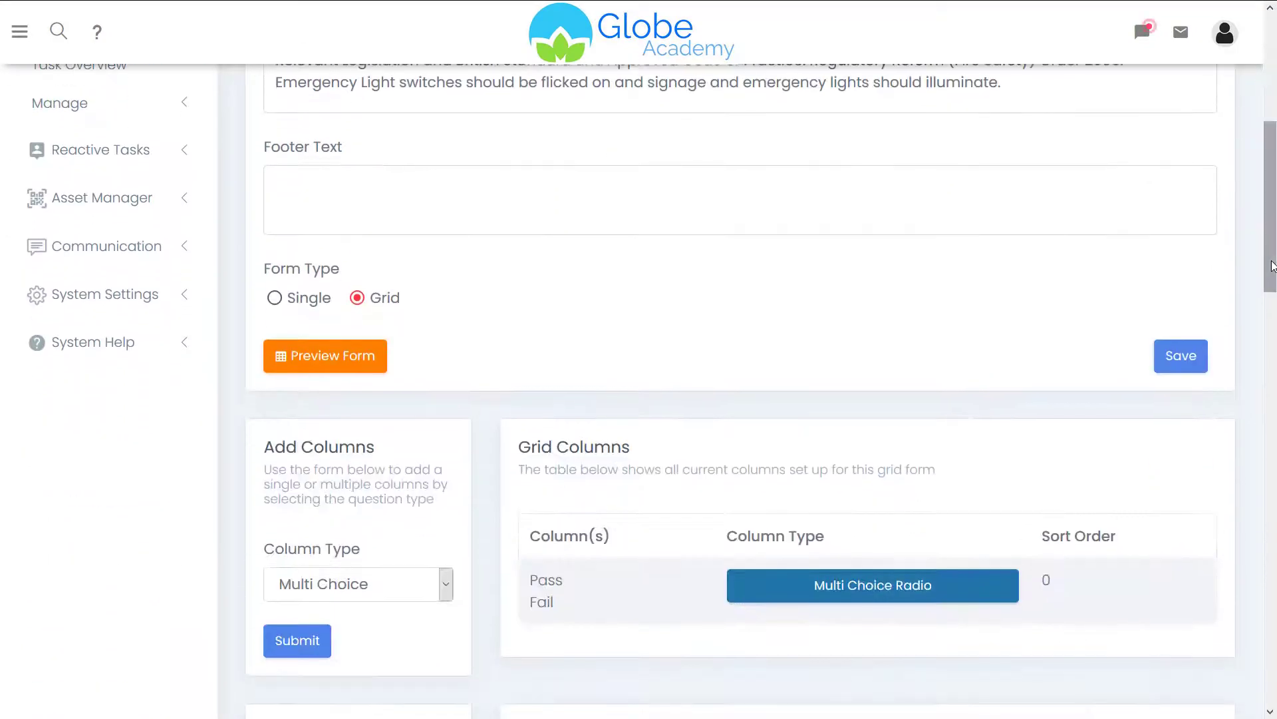
click(359, 359)
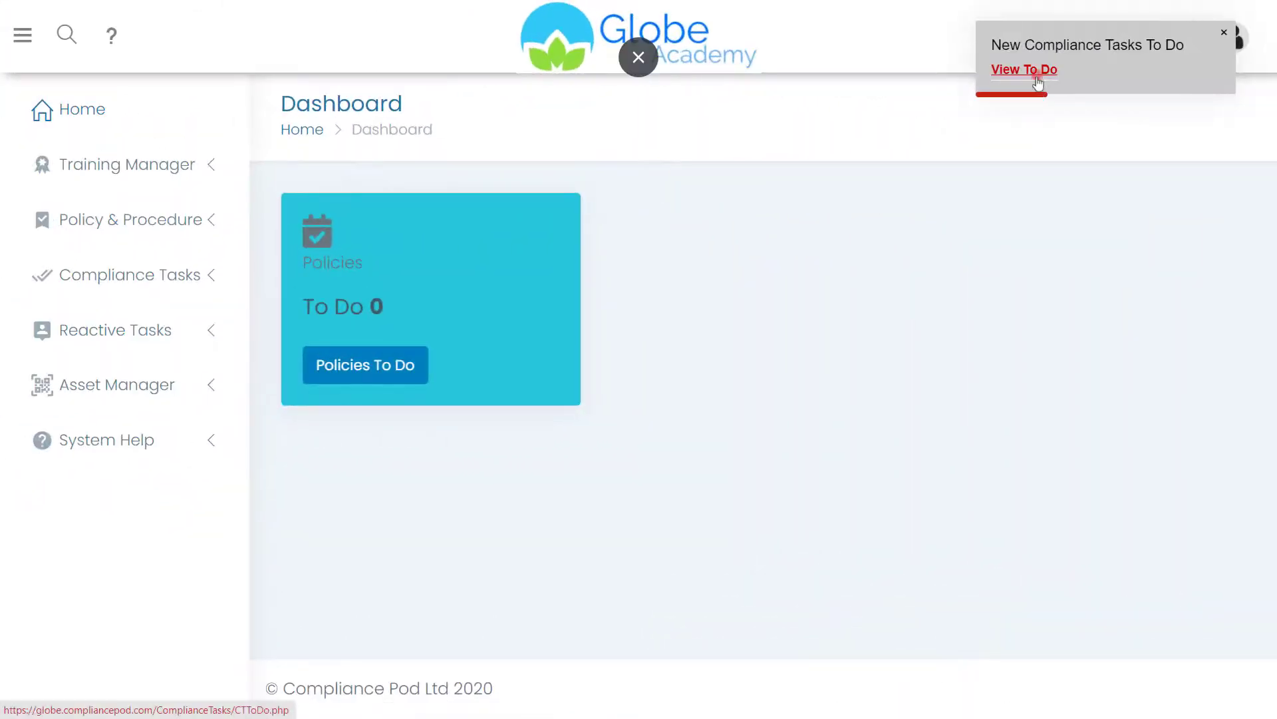
click(1025, 70)
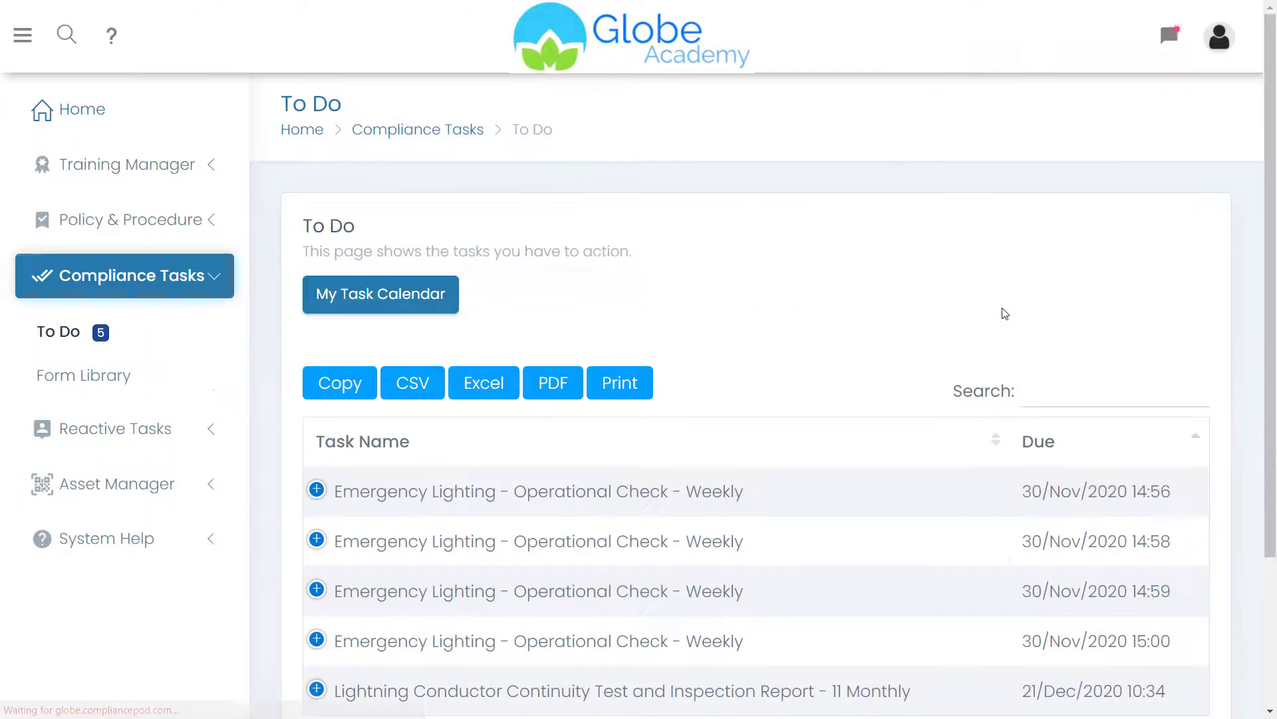
- Open the first weekly Emergency Lighting task and submit it with Zone C Fail, Zones A, B, D Pass
click(513, 490)
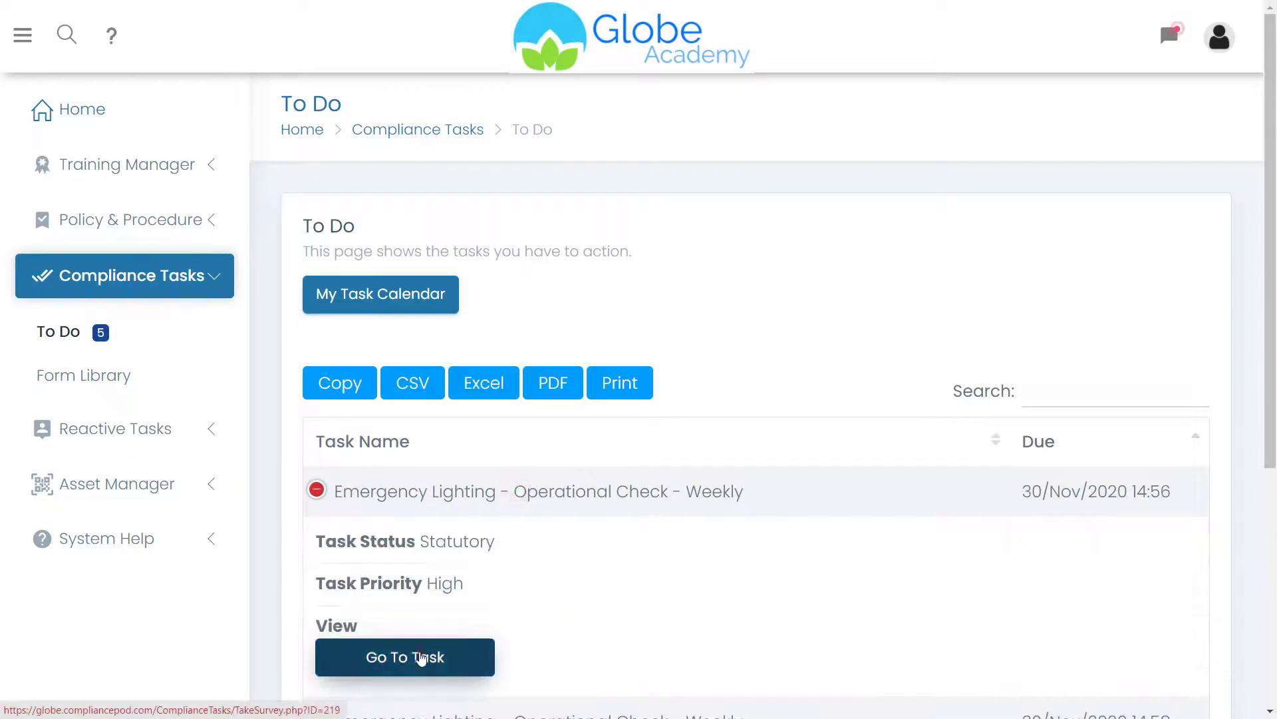
click(422, 658)
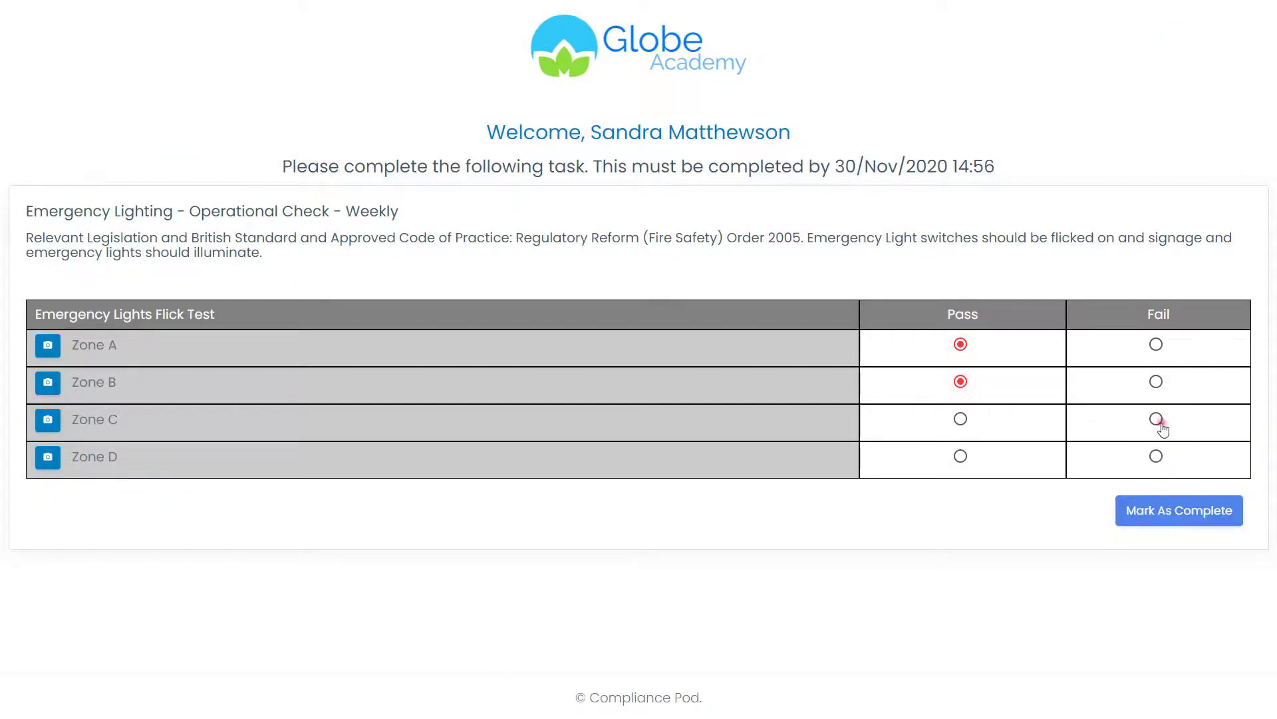
click(1145, 517)
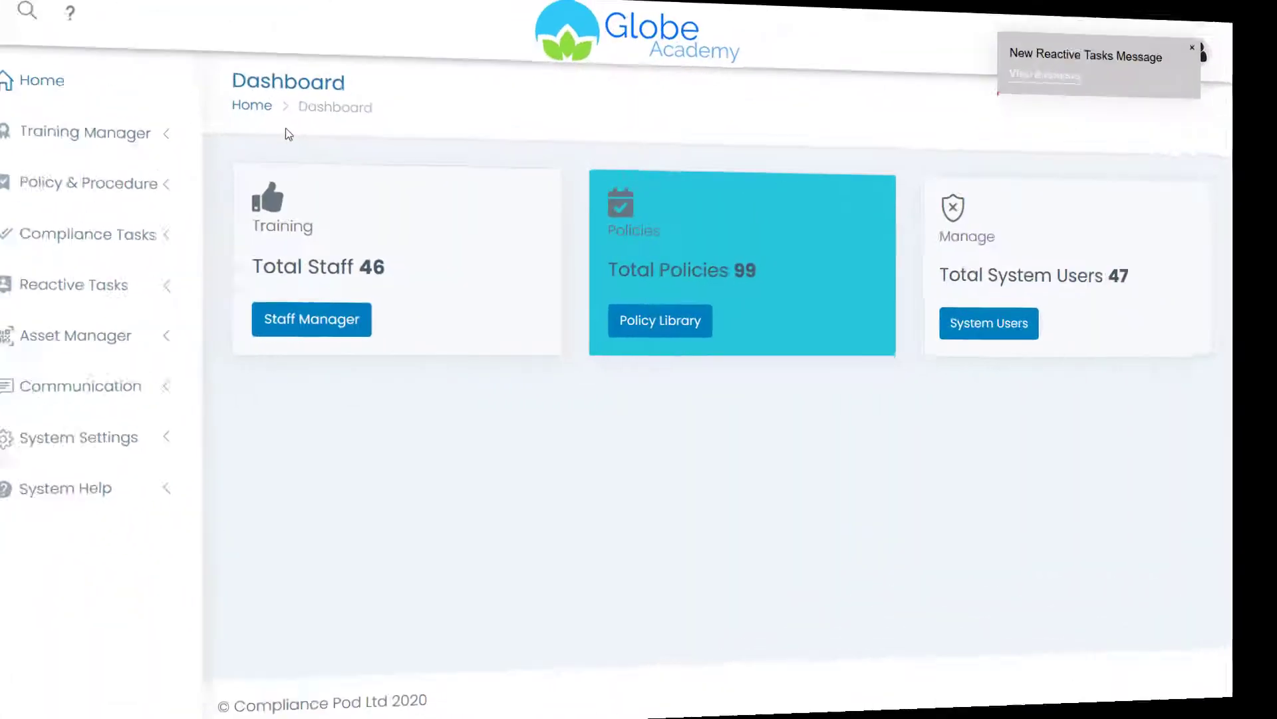
- Open ticket #392, 'Problem with Emergency Lights - Check - Weekly', from the Reactive Tasks inbox
click(1072, 63)
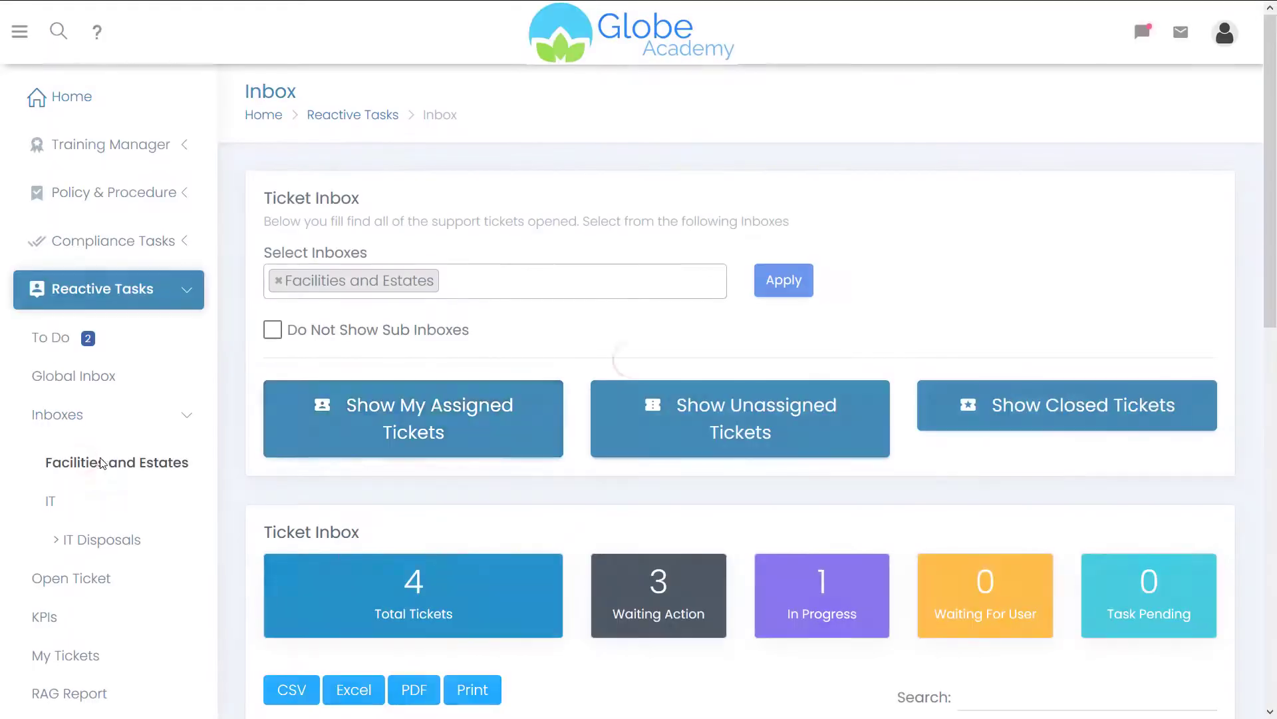
scroll(241, 402, down, 10)
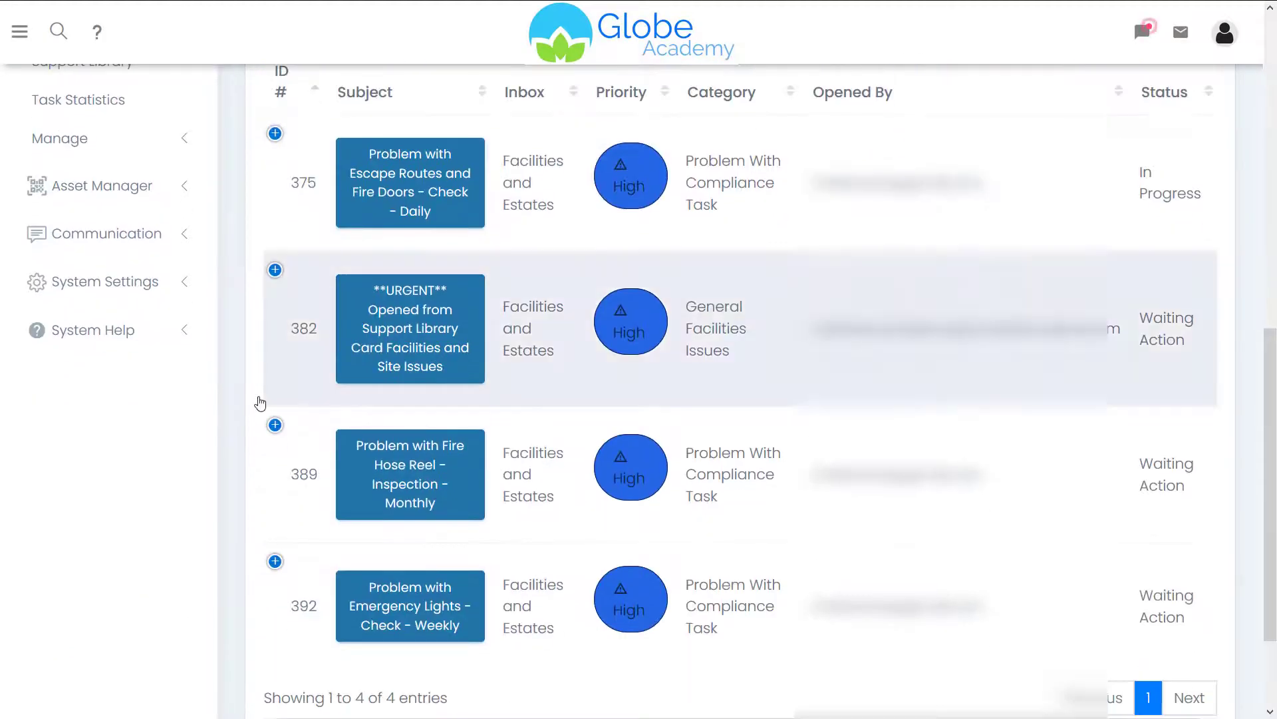
click(394, 614)
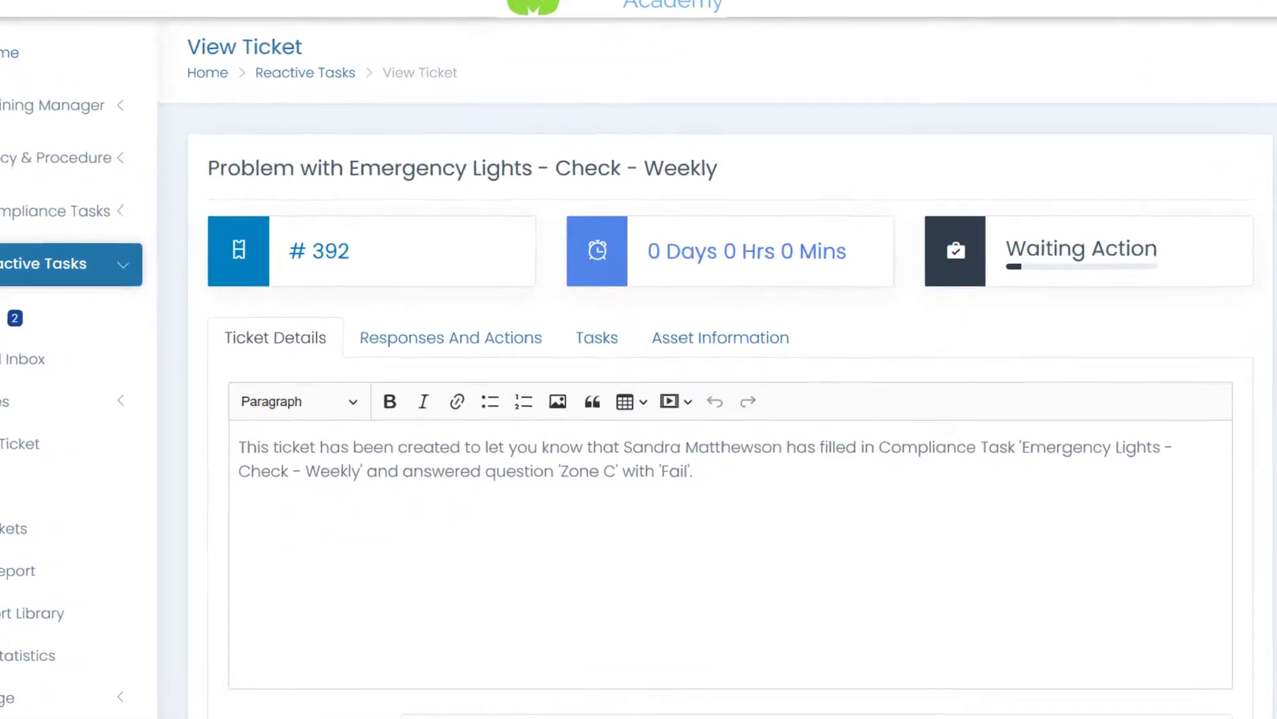